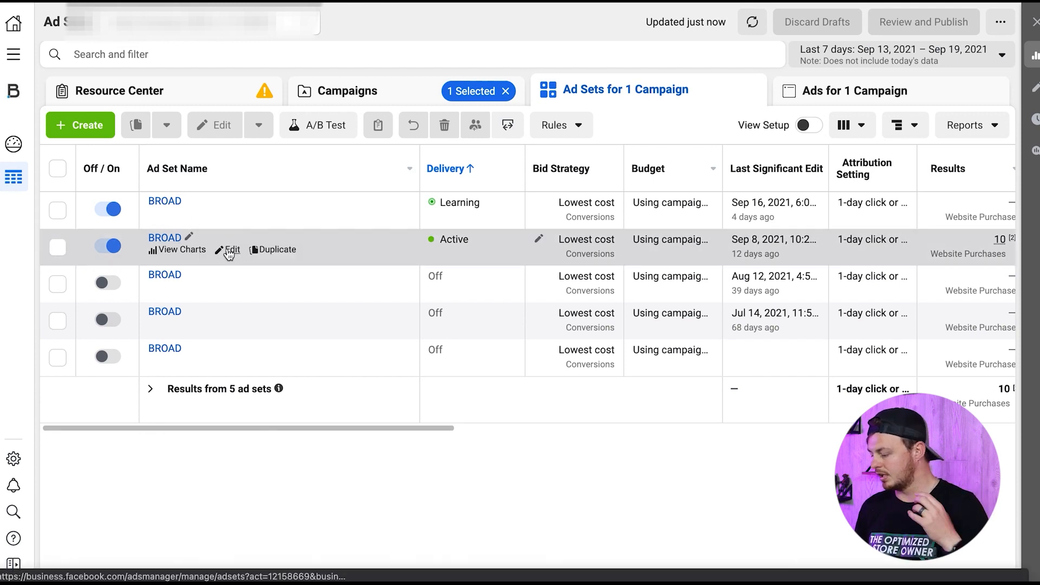
- Open the active BROAD ad set for editing and review its conversion, dynamic creative, schedule and audience settings
{"action": "left_click", "coordinate": [229, 251]}
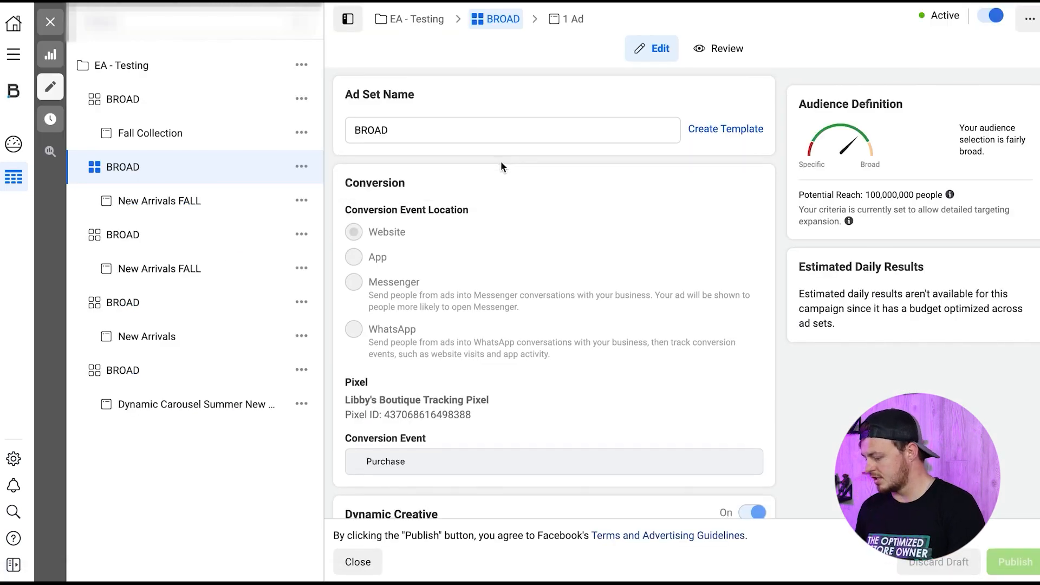
{"action": "scroll", "coordinate": [500, 161], "scroll_direction": "down", "scroll_amount": 3}
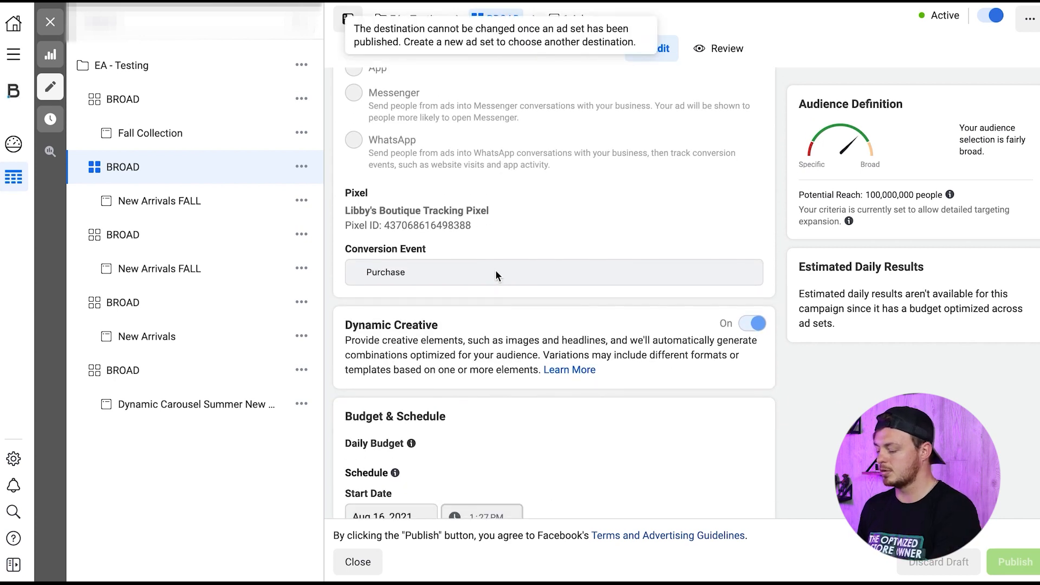
{"action": "scroll", "coordinate": [499, 272], "scroll_direction": "down", "scroll_amount": 6}
{"action": "scroll", "coordinate": [499, 267], "scroll_direction": "down", "scroll_amount": 7}
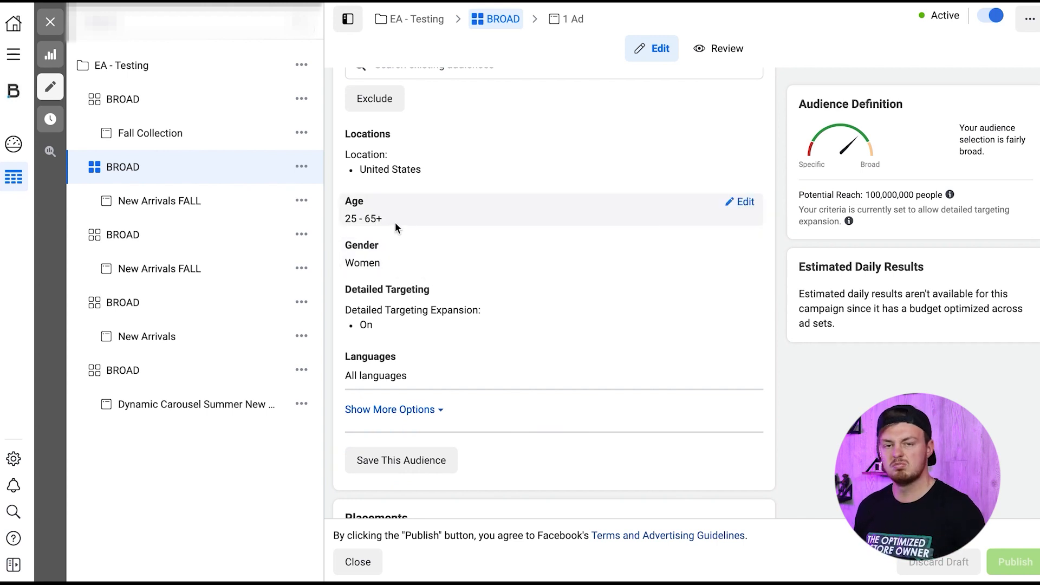
{"action": "scroll", "coordinate": [396, 222], "scroll_direction": "down", "scroll_amount": 2}
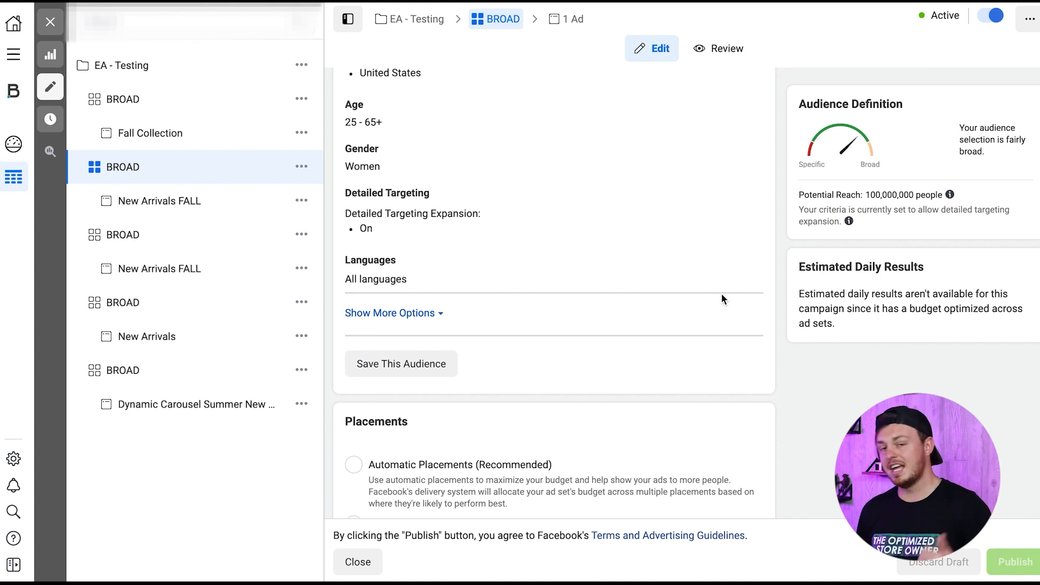
- Examine the BROAD ad set's placements and its optimization and attribution settings, leaving the editor without changes
{"action": "scroll", "coordinate": [422, 207], "scroll_direction": "down", "scroll_amount": 9}
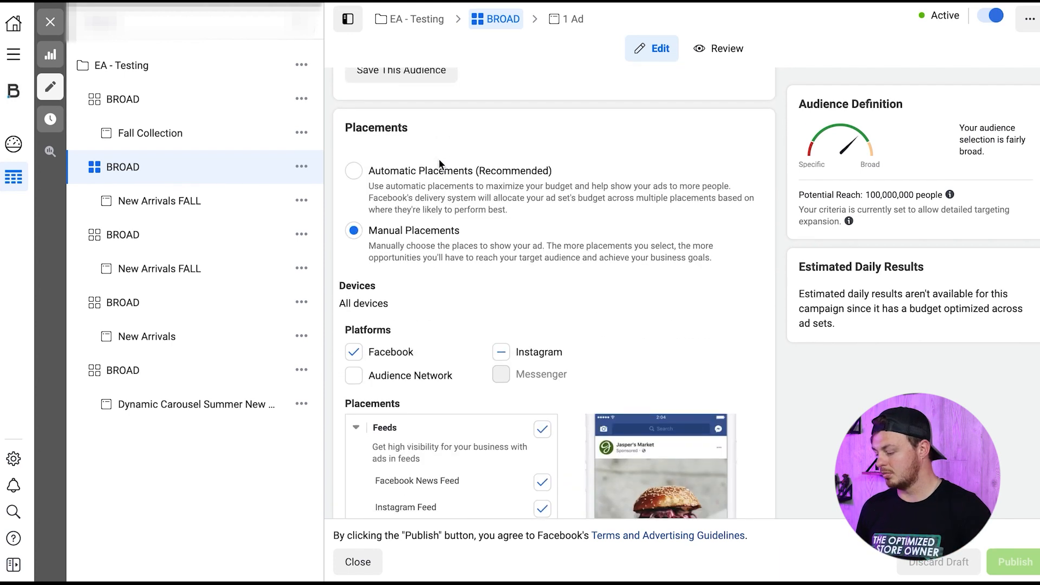
{"action": "scroll", "coordinate": [464, 228], "scroll_direction": "down", "scroll_amount": 6}
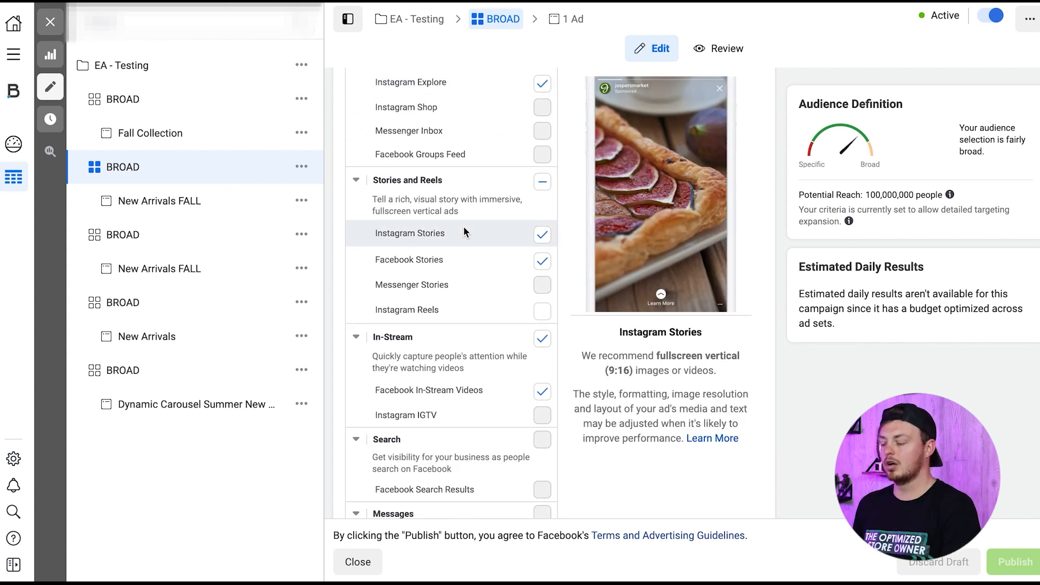
{"action": "scroll", "coordinate": [479, 191], "scroll_direction": "up", "scroll_amount": 6}
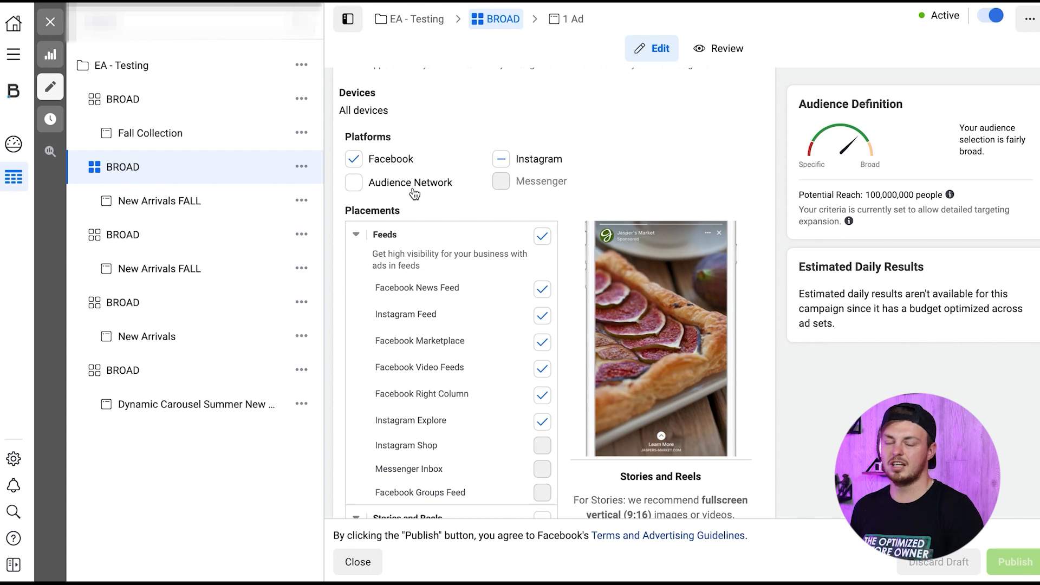
{"action": "scroll", "coordinate": [414, 193], "scroll_direction": "down", "scroll_amount": 12}
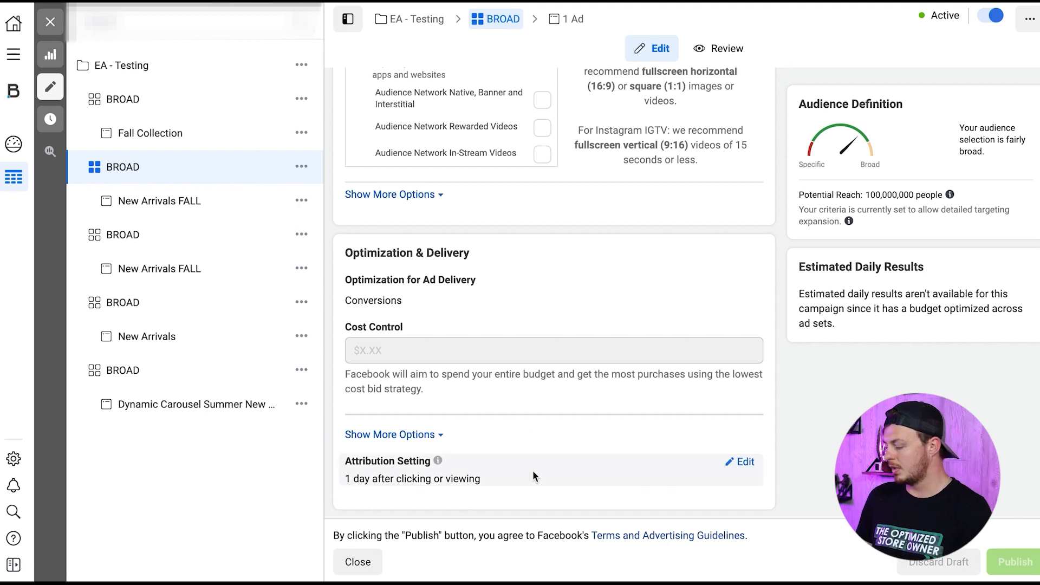
{"action": "scroll", "coordinate": [574, 398], "scroll_direction": "up", "scroll_amount": 15}
{"action": "left_click", "coordinate": [50, 21]}
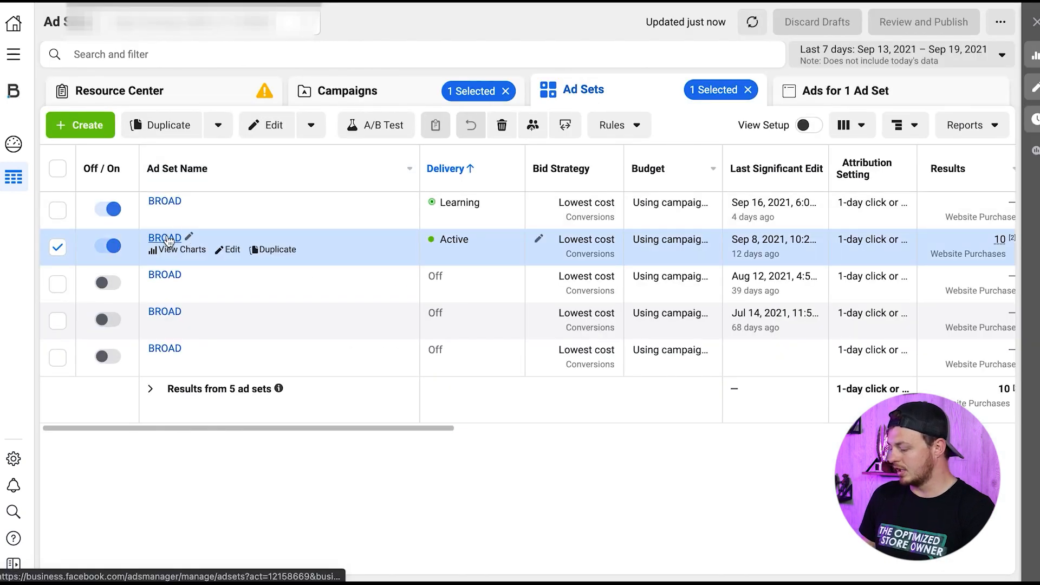
- Open the New Arrivals FALL ad of the active BROAD ad set and examine its identity, format, images and videos
{"action": "left_click", "coordinate": [166, 238]}
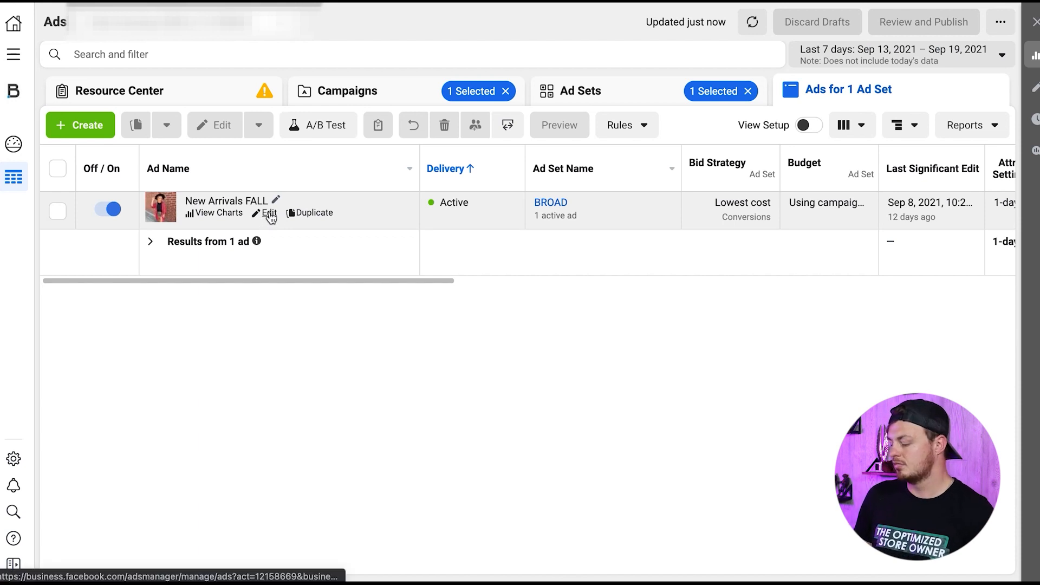
{"action": "left_click", "coordinate": [270, 214]}
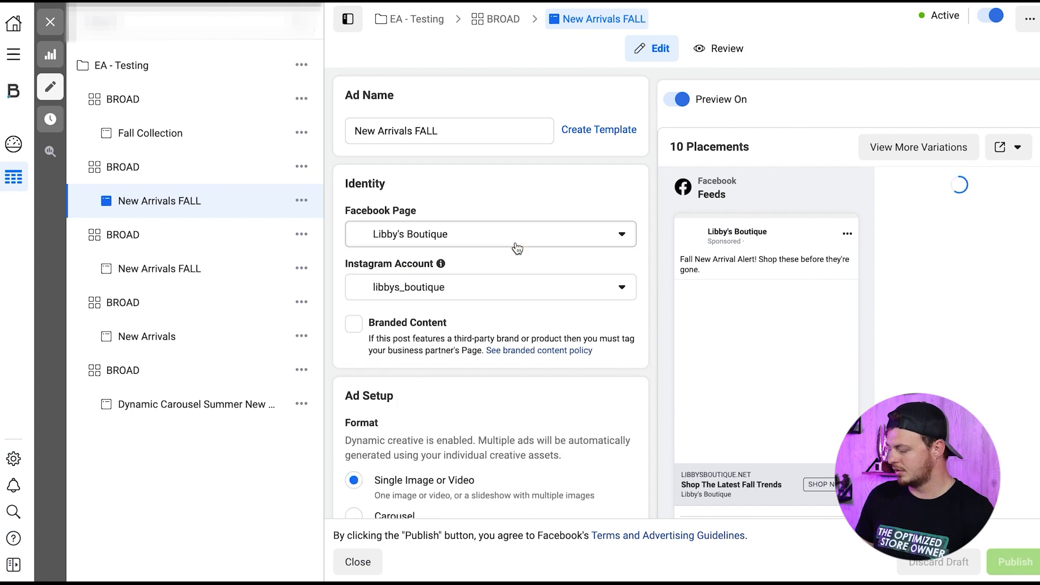
{"action": "scroll", "coordinate": [517, 245], "scroll_direction": "down", "scroll_amount": 1}
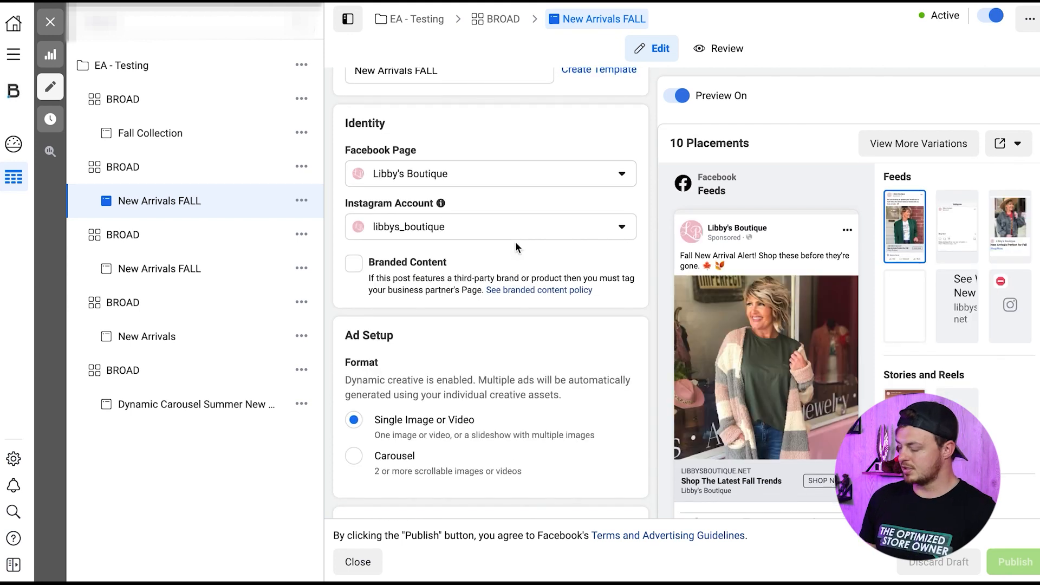
{"action": "scroll", "coordinate": [516, 245], "scroll_direction": "down", "scroll_amount": 4}
{"action": "scroll", "coordinate": [515, 242], "scroll_direction": "down", "scroll_amount": 5}
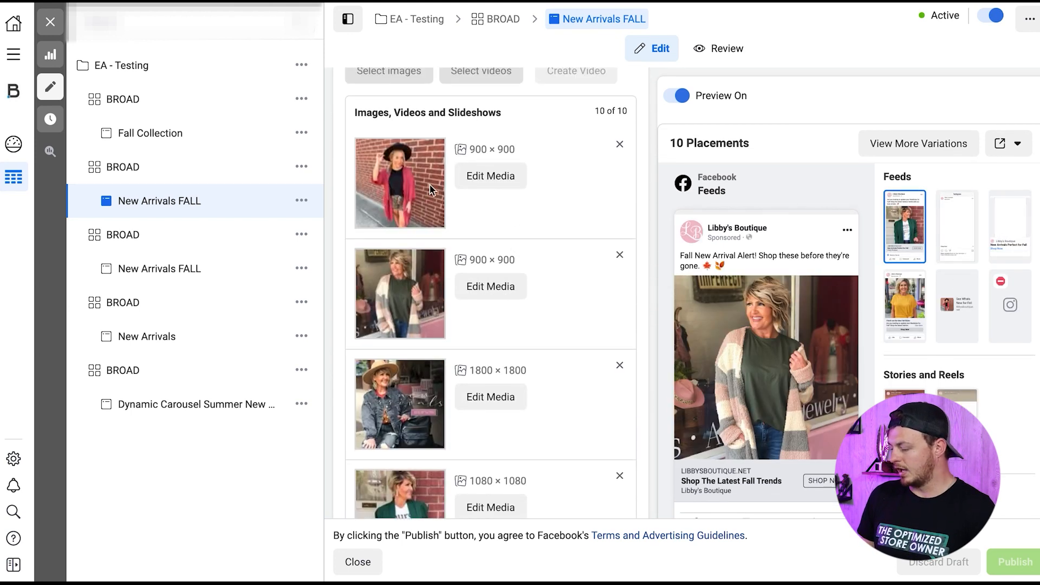
{"action": "scroll", "coordinate": [433, 179], "scroll_direction": "down", "scroll_amount": 2}
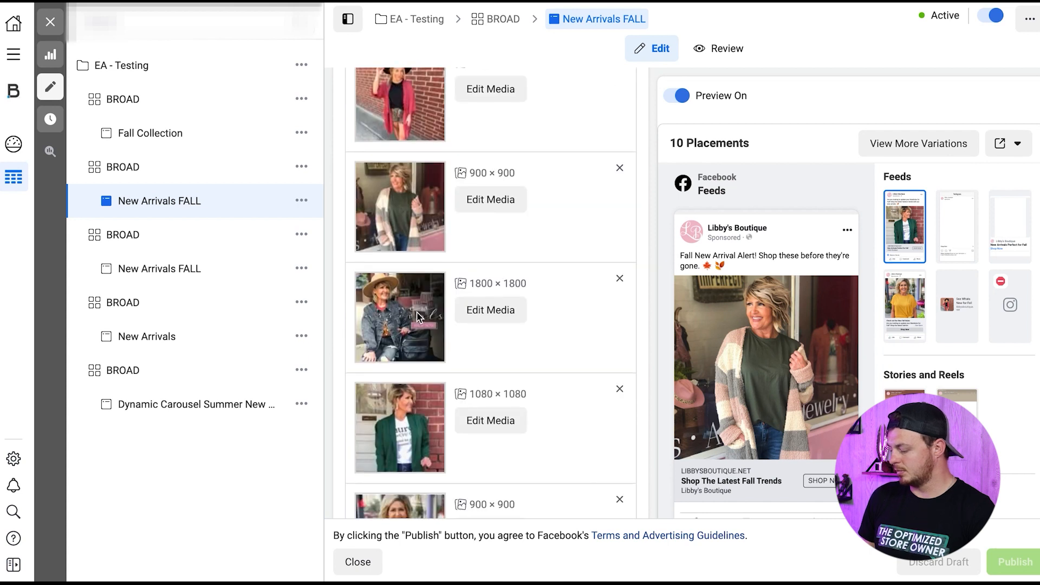
{"action": "scroll", "coordinate": [460, 338], "scroll_direction": "down", "scroll_amount": 5}
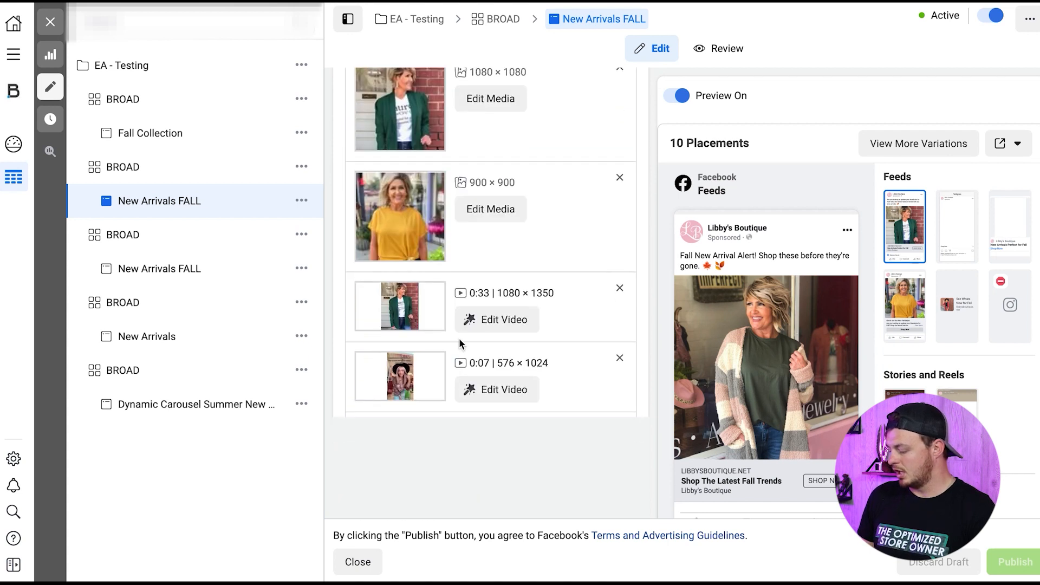
{"action": "scroll", "coordinate": [432, 283], "scroll_direction": "down", "scroll_amount": 3}
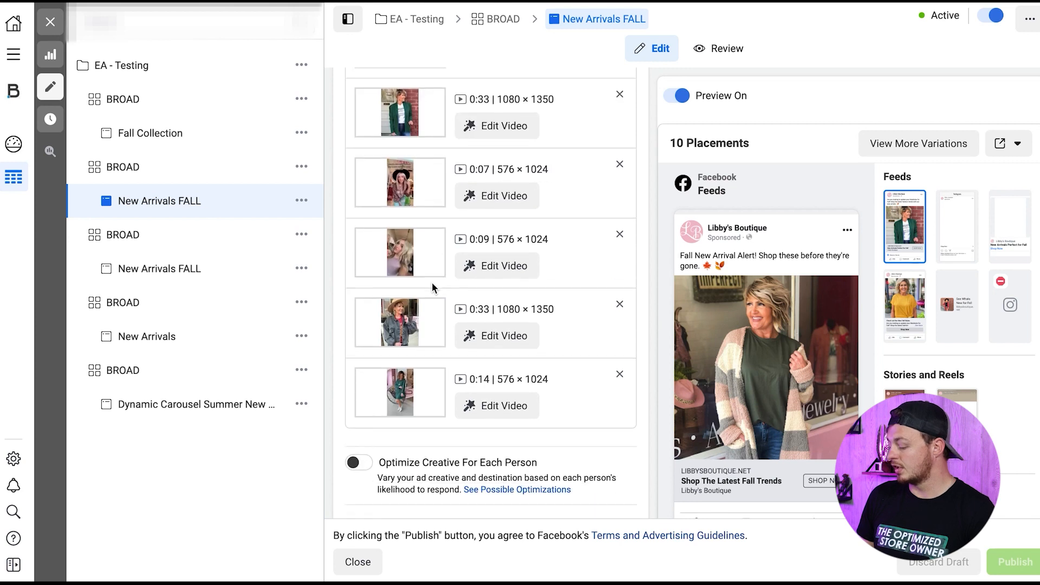
{"action": "scroll", "coordinate": [431, 283], "scroll_direction": "up", "scroll_amount": 2}
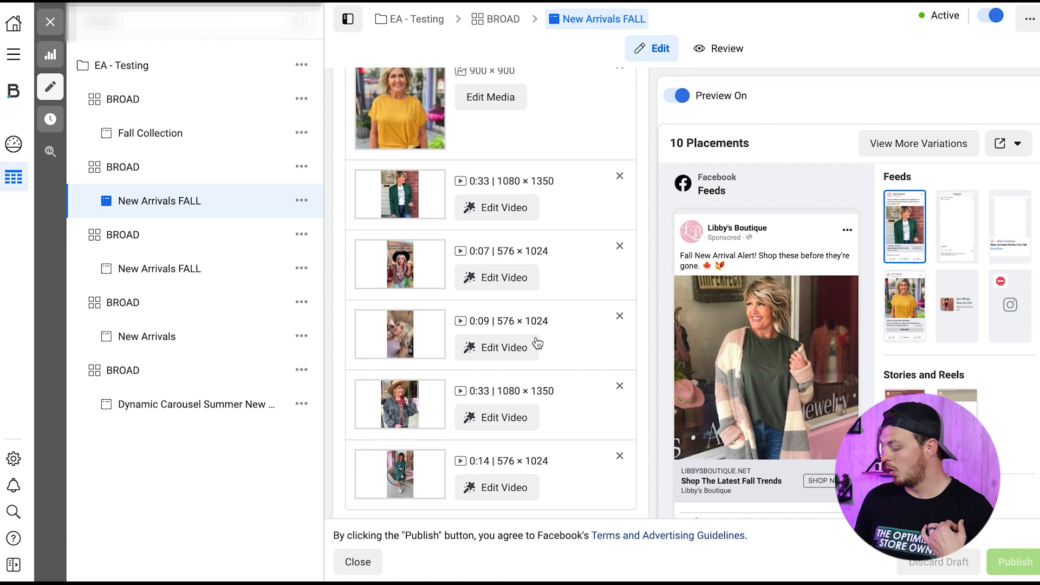
- Review the New Arrivals FALL ad's primary text variations, headlines, website URL and call to action, and close the editor
{"action": "scroll", "coordinate": [536, 342], "scroll_direction": "down", "scroll_amount": 8}
{"action": "scroll", "coordinate": [535, 336], "scroll_direction": "down", "scroll_amount": 3}
{"action": "scroll", "coordinate": [535, 336], "scroll_direction": "up", "scroll_amount": 2}
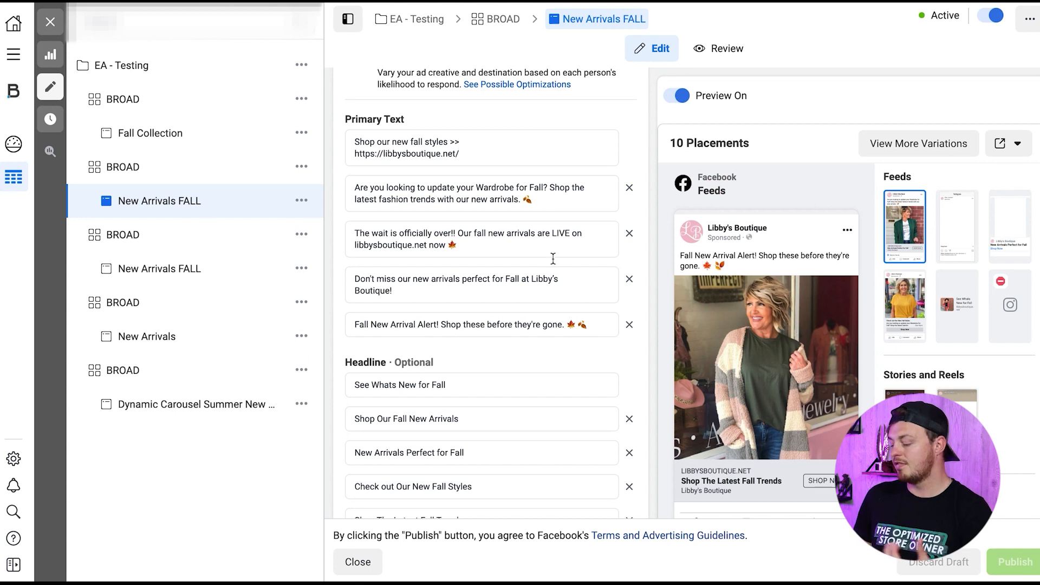
{"action": "scroll", "coordinate": [550, 250], "scroll_direction": "down", "scroll_amount": 5}
{"action": "scroll", "coordinate": [550, 271], "scroll_direction": "down", "scroll_amount": 3}
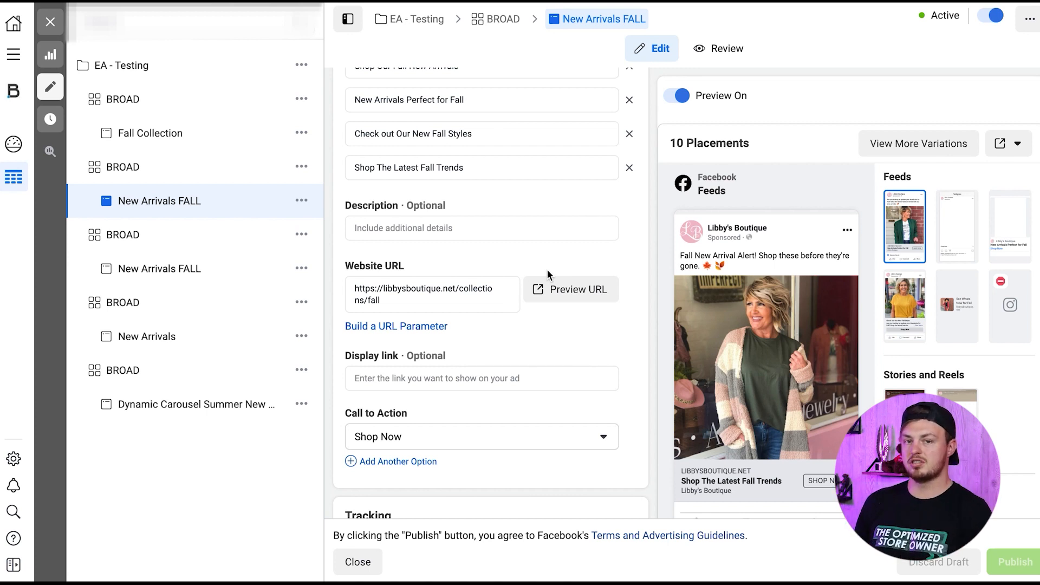
{"action": "left_click", "coordinate": [50, 22]}
- Apply the E-COMM column preset to the ads table
{"action": "scroll", "coordinate": [535, 236], "scroll_direction": "right", "scroll_amount": 5}
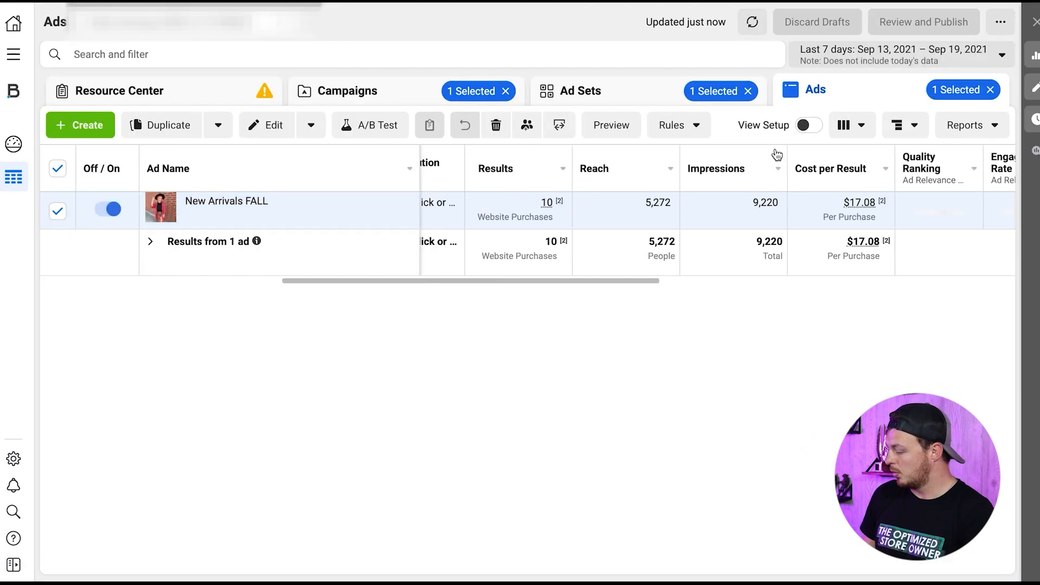
{"action": "left_click", "coordinate": [850, 125]}
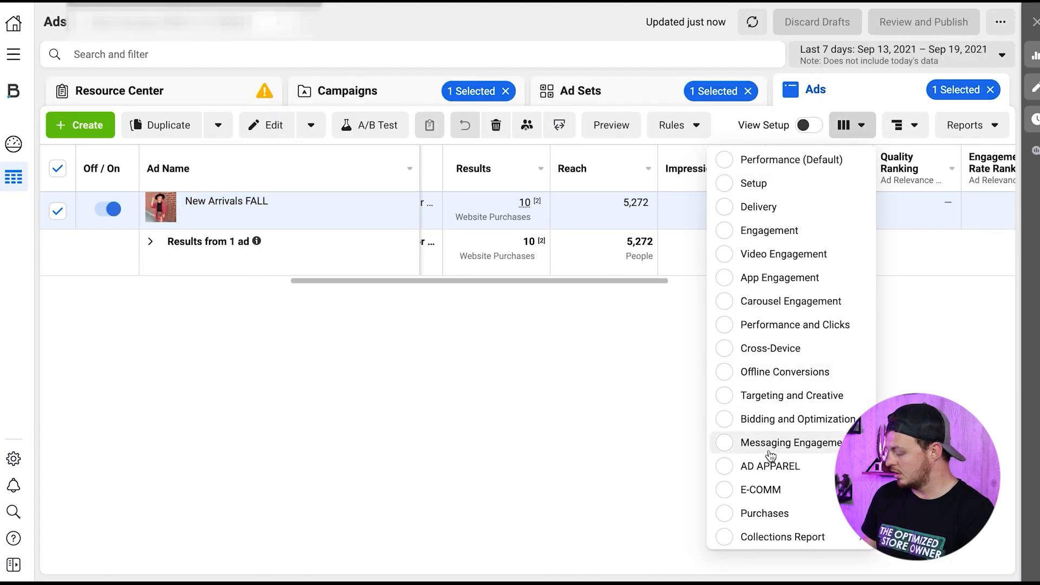
{"action": "left_click", "coordinate": [754, 490]}
{"action": "scroll", "coordinate": [642, 227], "scroll_direction": "right", "scroll_amount": 5}
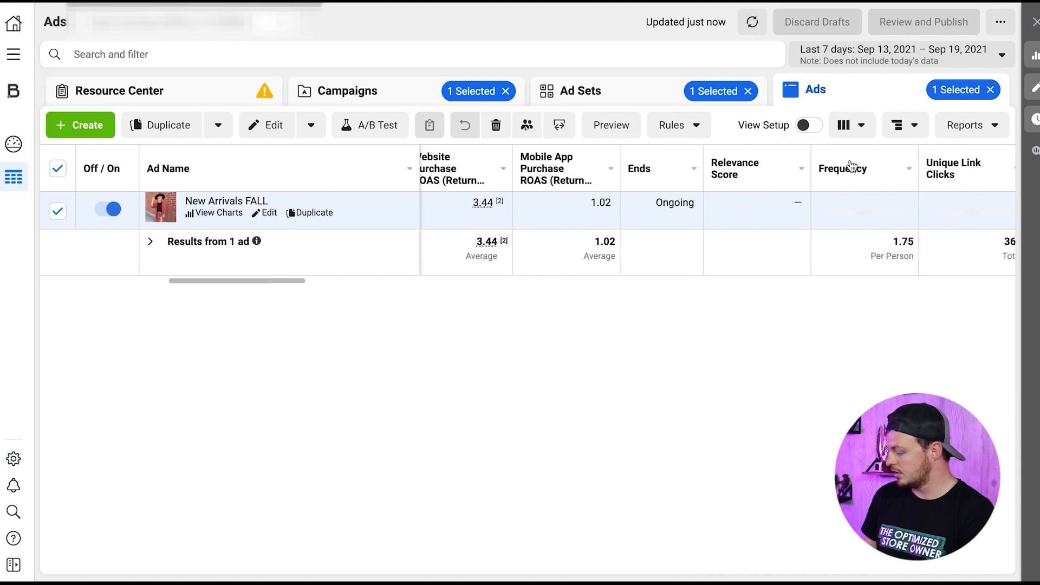
- Check the available breakdown categories and review the New Arrivals FALL ad's amount spent and purchase ROAS
{"action": "left_click", "coordinate": [856, 129]}
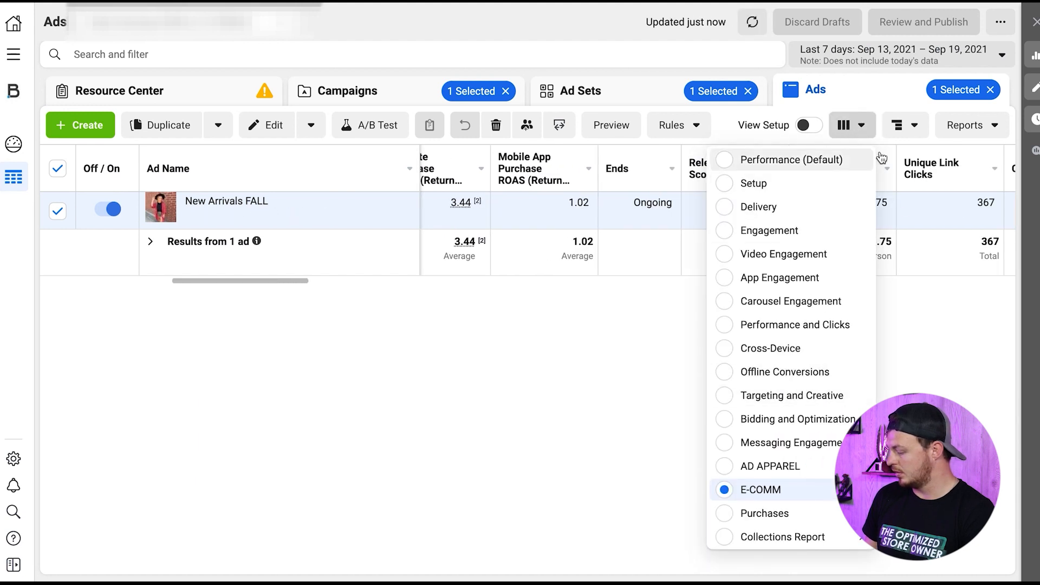
{"action": "left_click", "coordinate": [901, 128]}
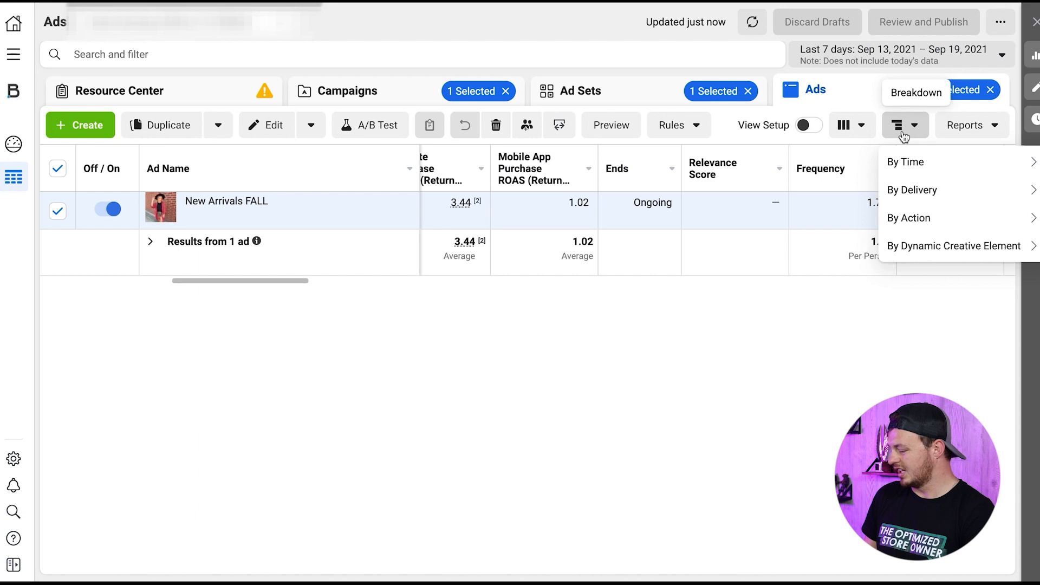
{"action": "left_click", "coordinate": [529, 247]}
{"action": "scroll", "coordinate": [532, 229], "scroll_direction": "left", "scroll_amount": 5}
{"action": "scroll", "coordinate": [532, 229], "scroll_direction": "right", "scroll_amount": 1}
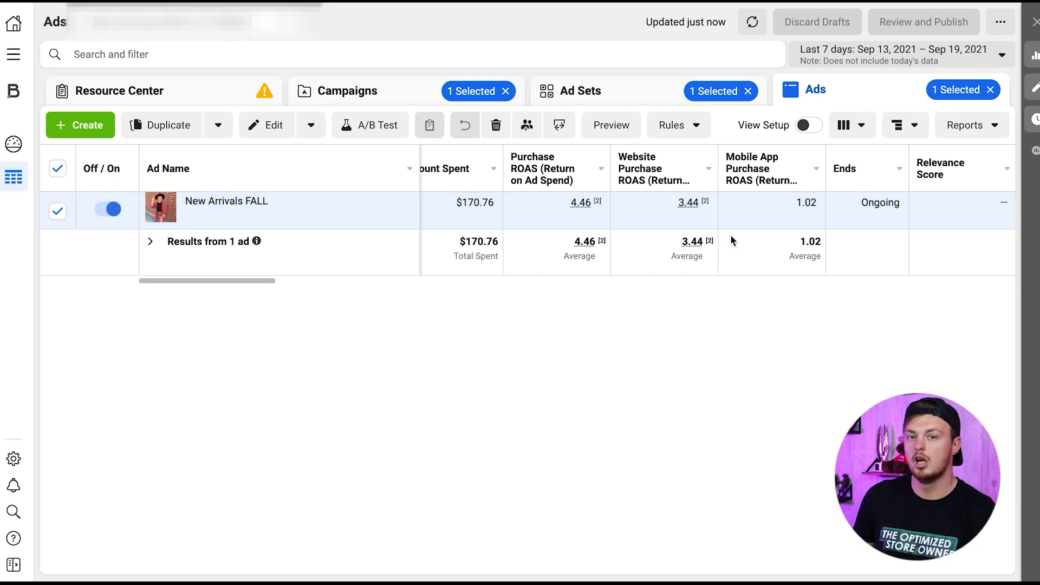
- Break down the New Arrivals FALL ad's results by the Image, Video and Slideshow dynamic creative element
{"action": "left_click", "coordinate": [903, 124]}
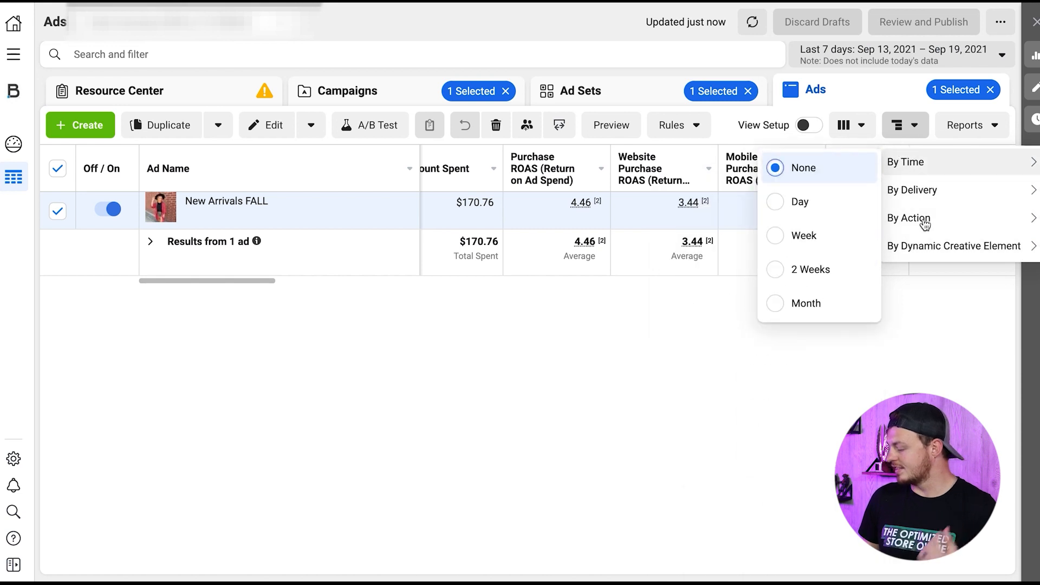
{"action": "mouse_move", "coordinate": [920, 246]}
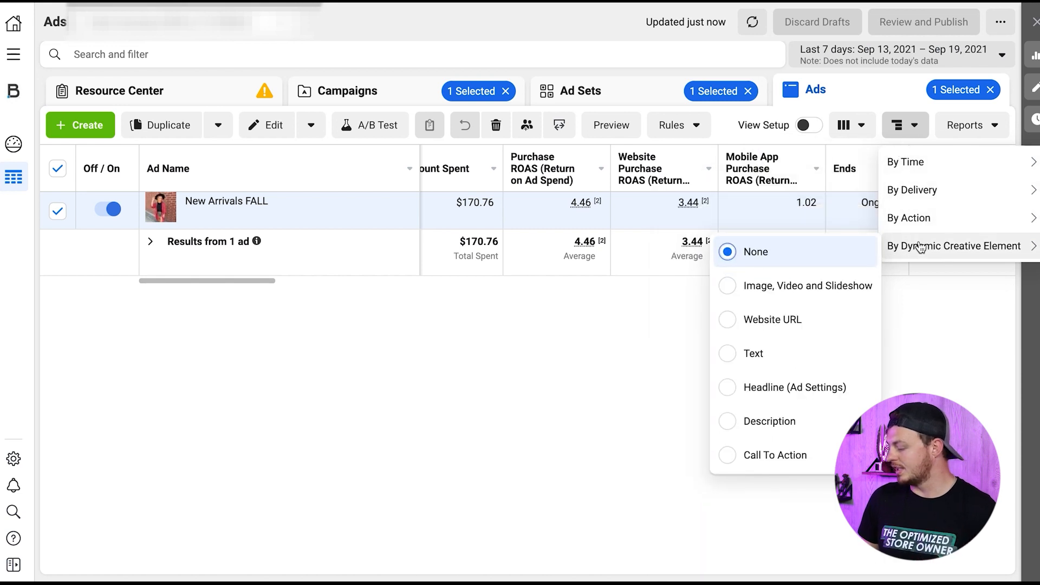
{"action": "left_click", "coordinate": [801, 291]}
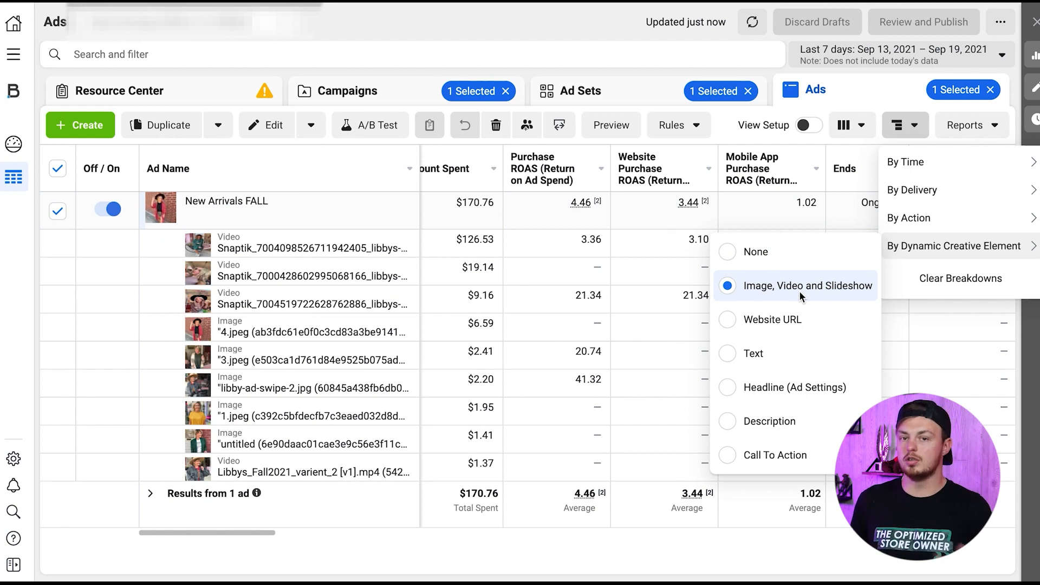
{"action": "left_click", "coordinate": [660, 320]}
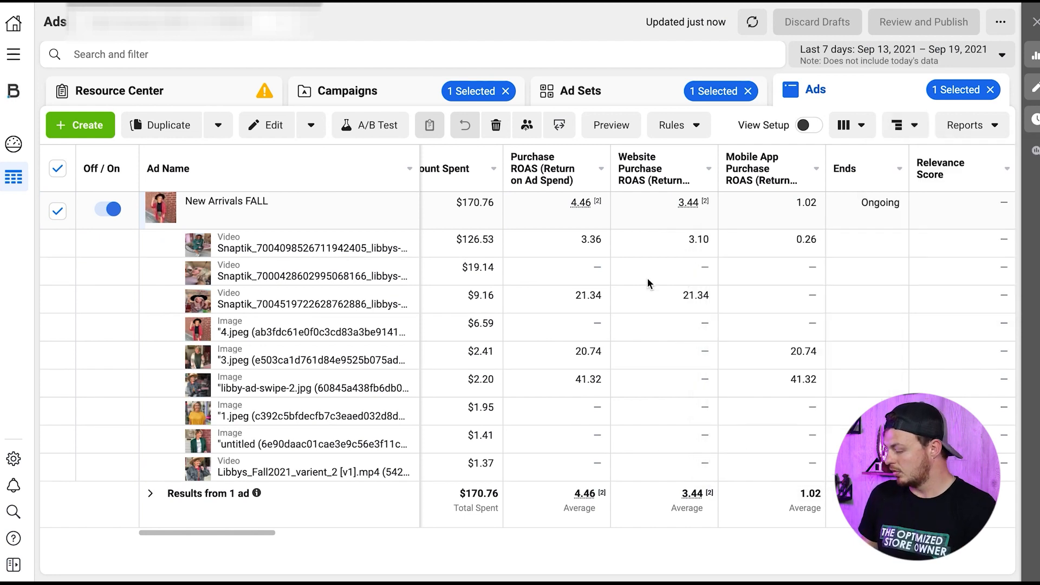
- Sort the ads table by results in descending order
{"action": "scroll", "coordinate": [588, 297], "scroll_direction": "left", "scroll_amount": 2}
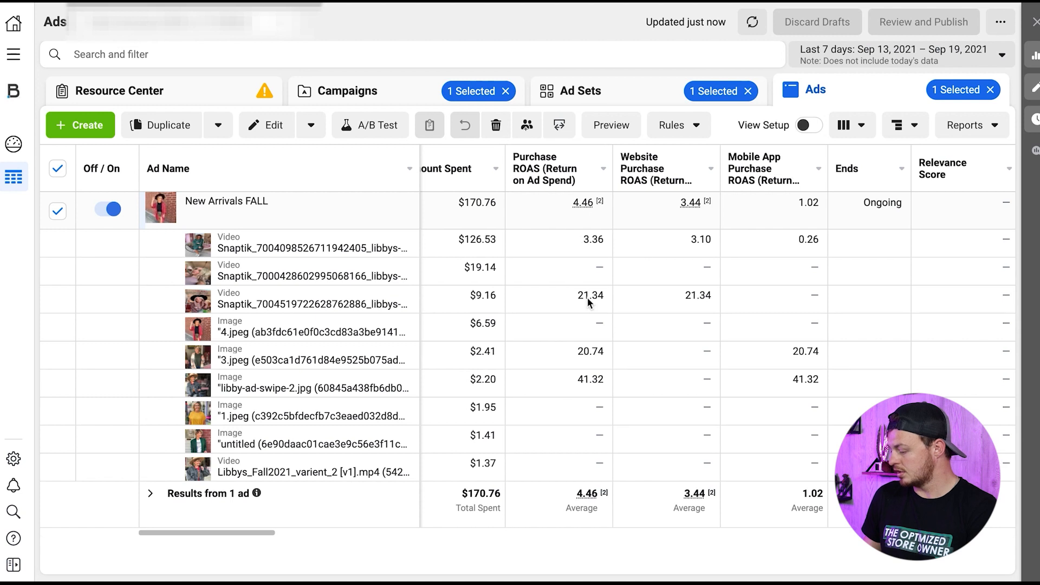
{"action": "scroll", "coordinate": [588, 298], "scroll_direction": "left", "scroll_amount": 6}
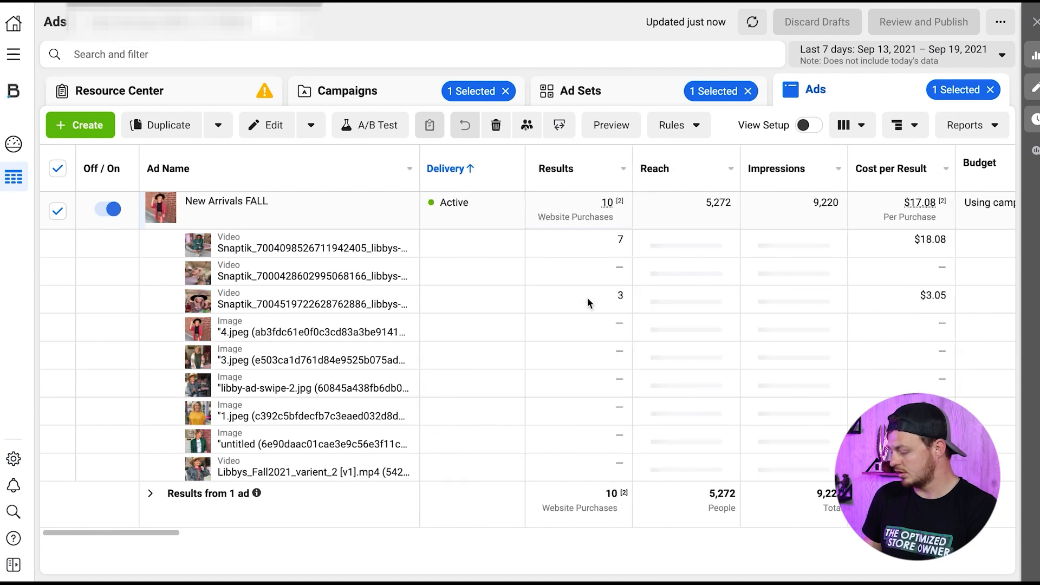
{"action": "left_click", "coordinate": [592, 178]}
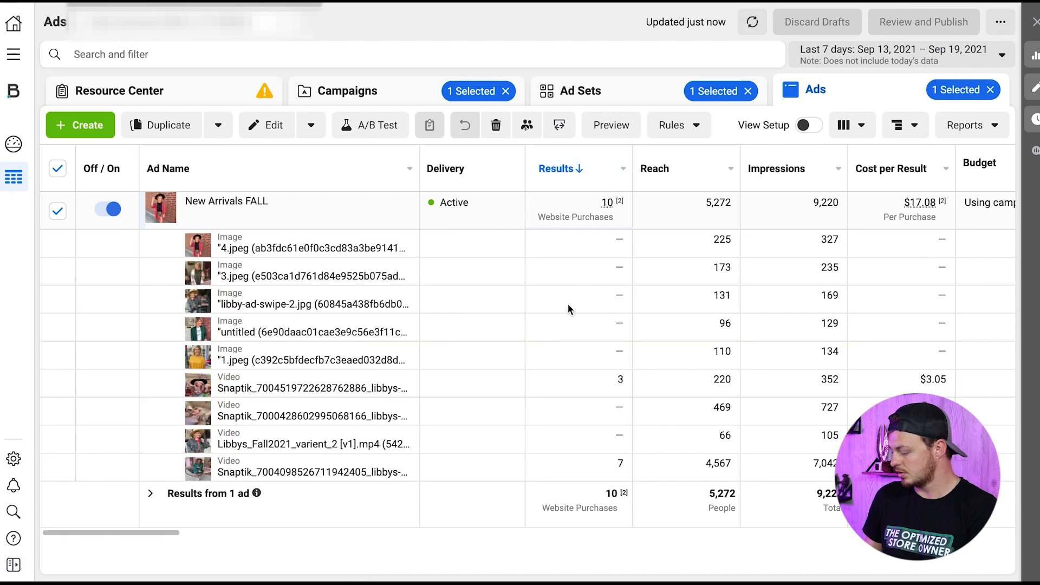
{"action": "left_click", "coordinate": [292, 474]}
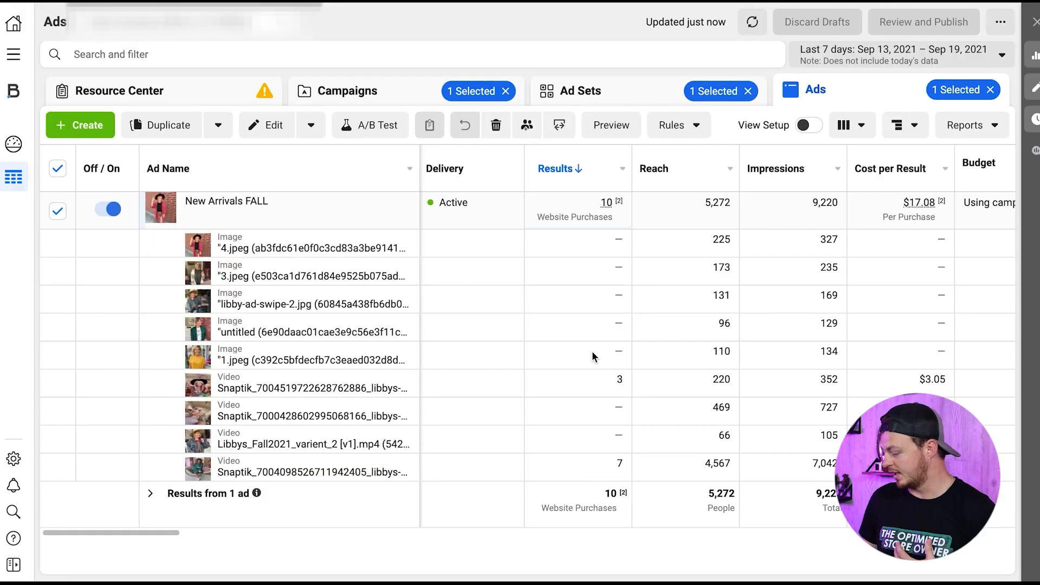
{"action": "scroll", "coordinate": [592, 350], "scroll_direction": "right", "scroll_amount": 5}
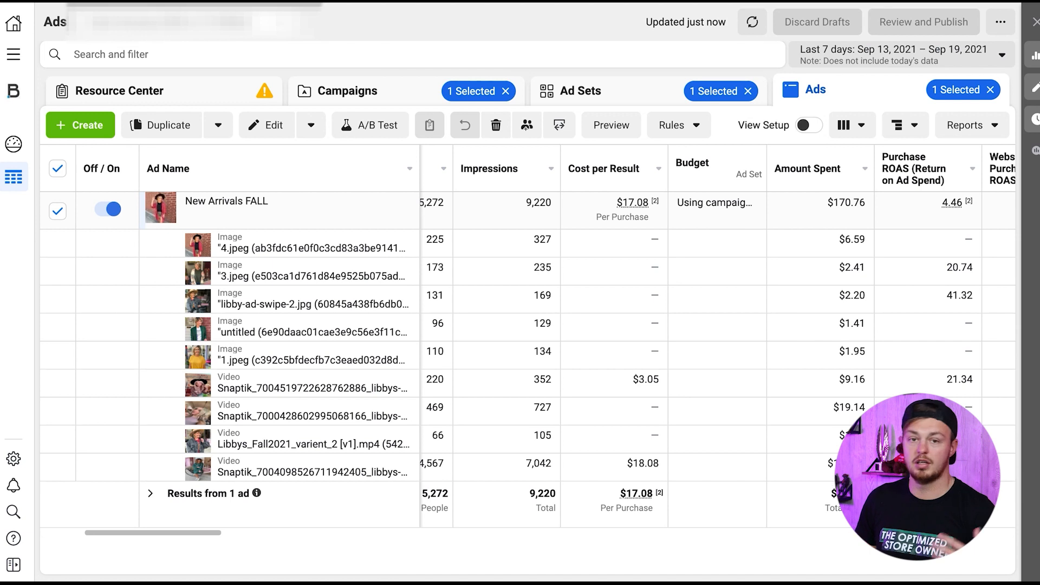
{"action": "scroll", "coordinate": [717, 335], "scroll_direction": "right", "scroll_amount": 1}
{"action": "scroll", "coordinate": [732, 413], "scroll_direction": "left", "scroll_amount": 8}
{"action": "left_click", "coordinate": [366, 386]}
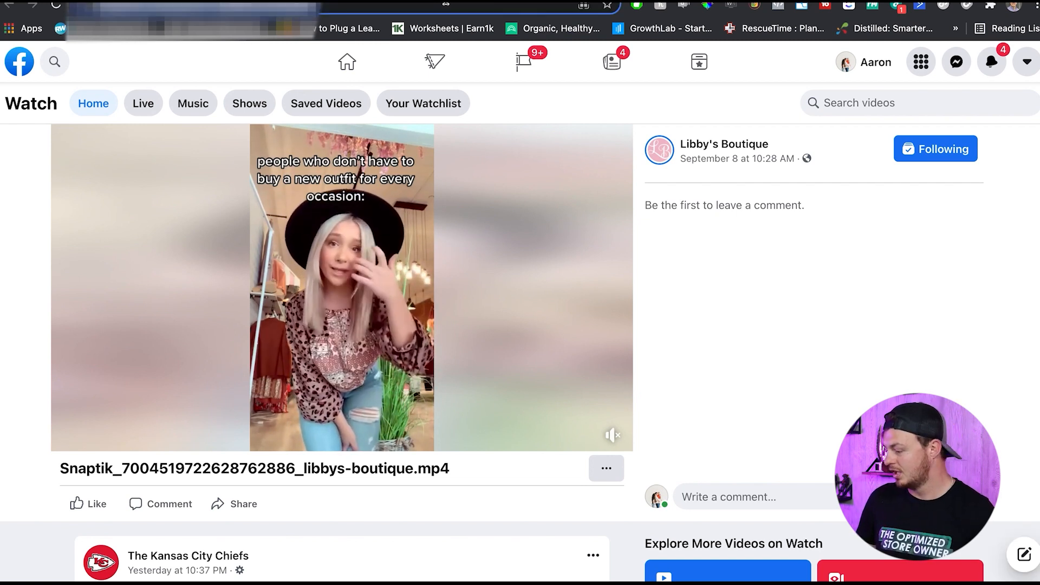
- Close the video creative and compare results, cost per result, amount spent and purchase ROAS across the New Arrivals FALL images and videos
{"action": "key", "text": "super+w"}
{"action": "scroll", "coordinate": [665, 460], "scroll_direction": "right", "scroll_amount": 5}
{"action": "scroll", "coordinate": [666, 461], "scroll_direction": "right", "scroll_amount": 5}
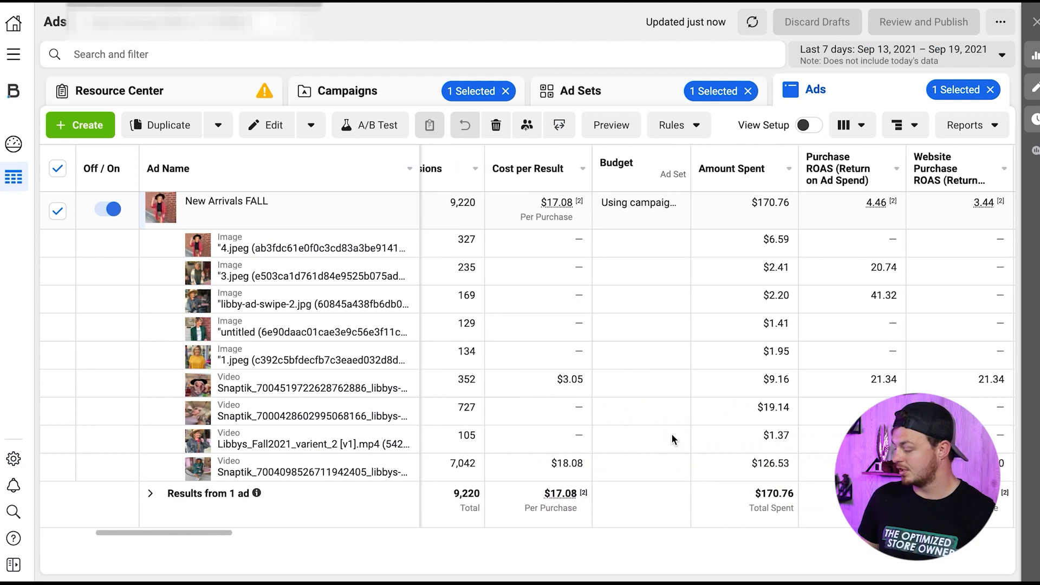
{"action": "scroll", "coordinate": [672, 435], "scroll_direction": "right", "scroll_amount": 2}
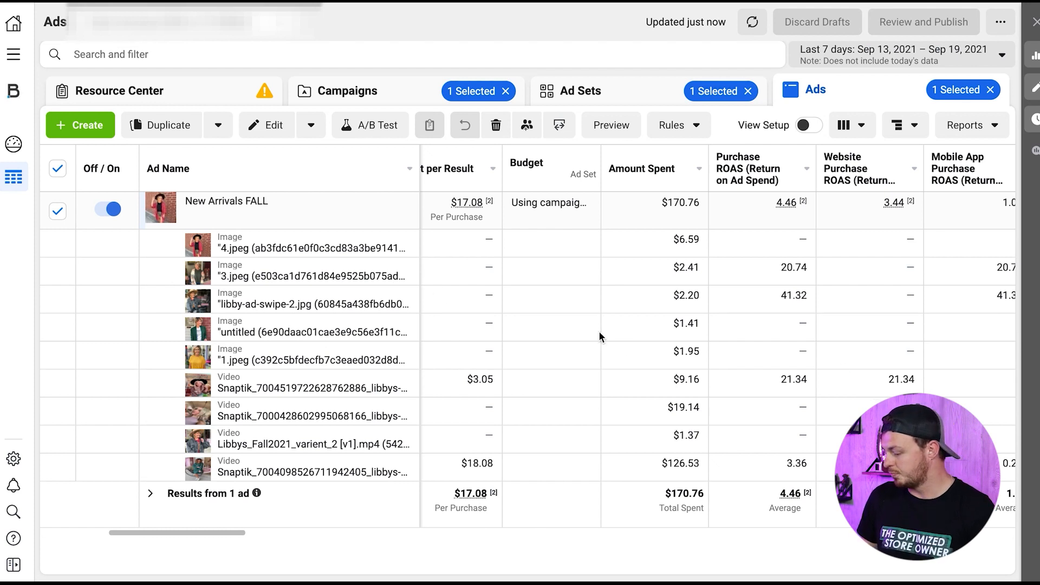
{"action": "scroll", "coordinate": [618, 340], "scroll_direction": "left", "scroll_amount": 8}
{"action": "scroll", "coordinate": [494, 338], "scroll_direction": "right", "scroll_amount": 6}
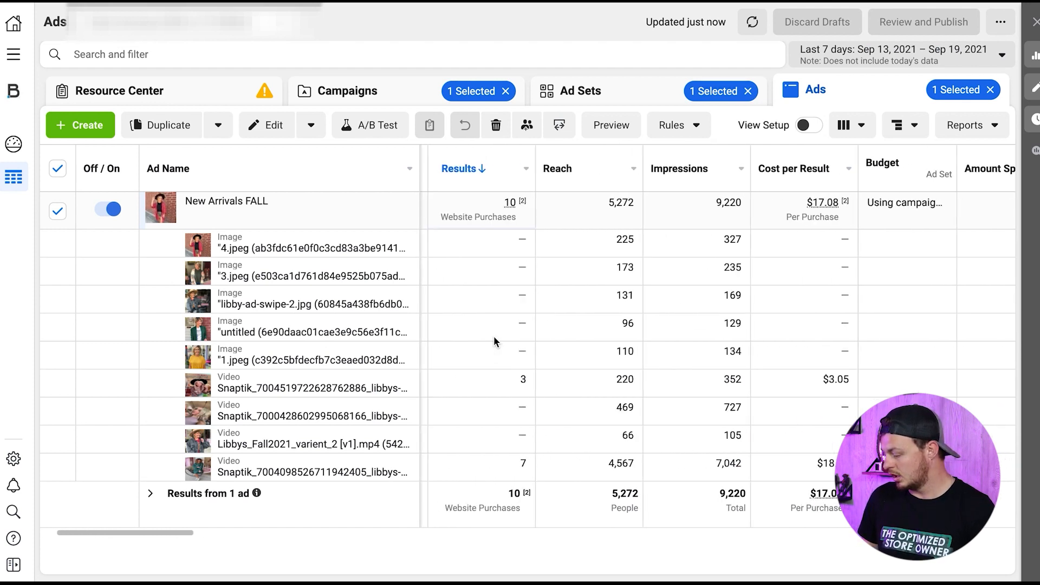
{"action": "scroll", "coordinate": [494, 341], "scroll_direction": "right", "scroll_amount": 5}
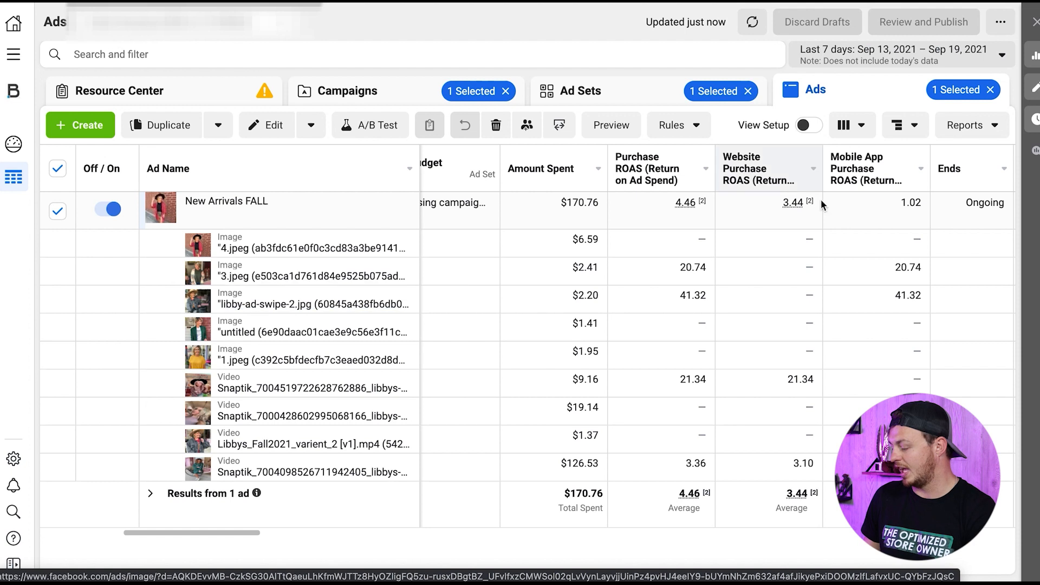
- View the libby-ad-swipe-2.jpg image creative, then review the creatives' frequency, CTR and results in the breakdown
{"action": "left_click", "coordinate": [332, 304]}
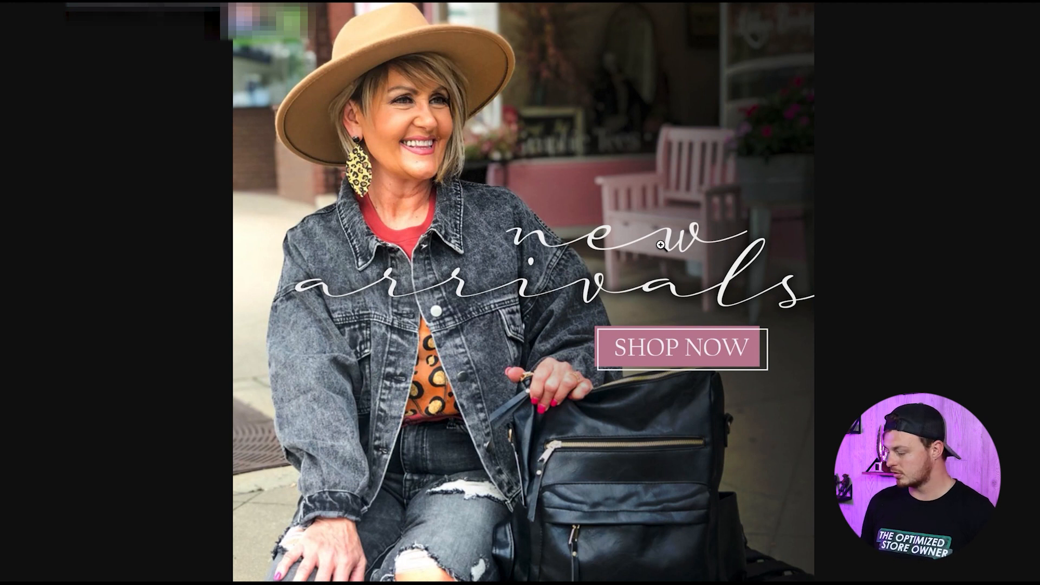
{"action": "left_click", "coordinate": [477, 5]}
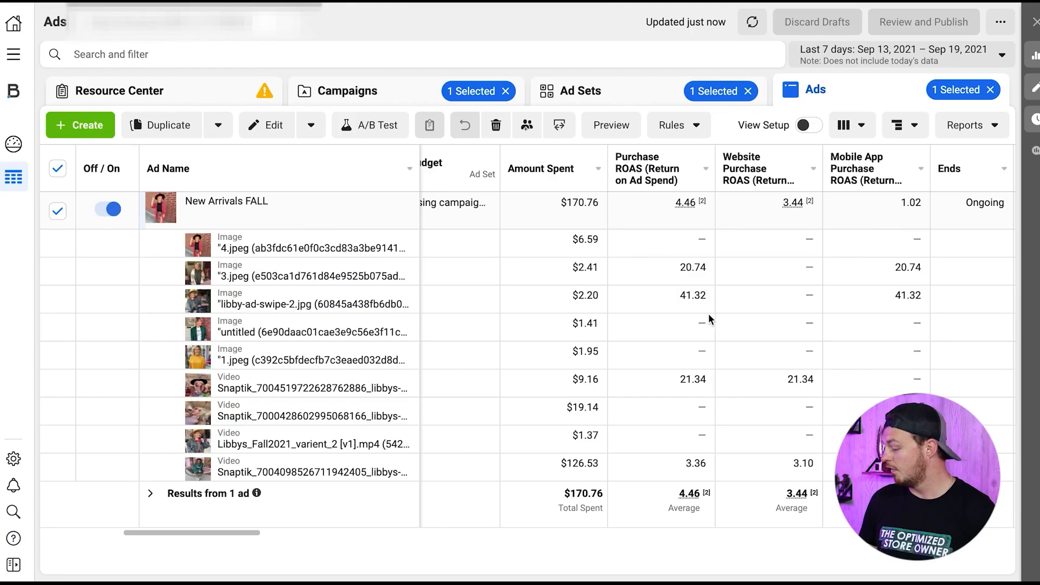
{"action": "scroll", "coordinate": [676, 302], "scroll_direction": "right", "scroll_amount": 10}
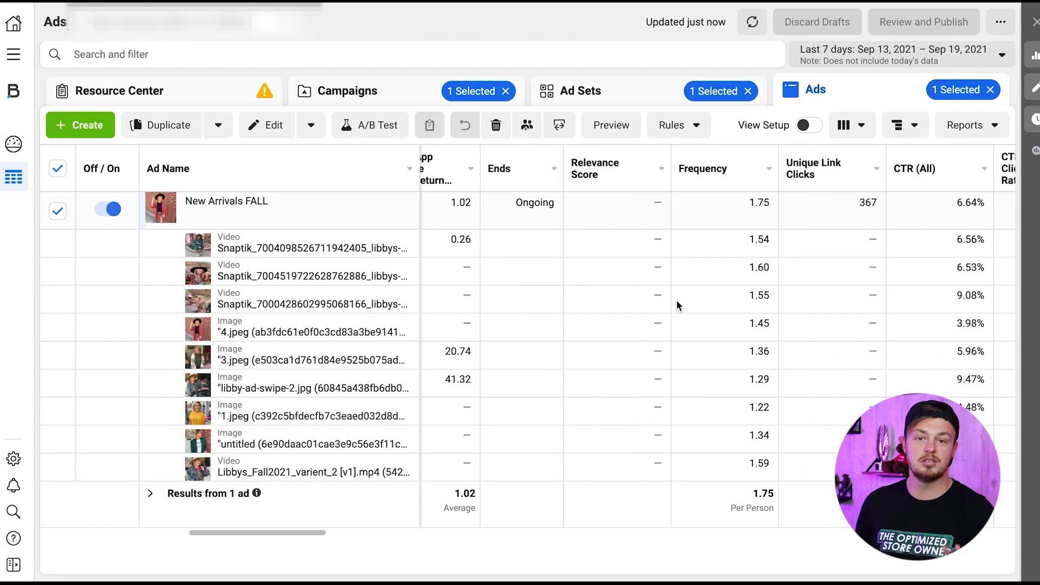
{"action": "scroll", "coordinate": [676, 301], "scroll_direction": "left", "scroll_amount": 10}
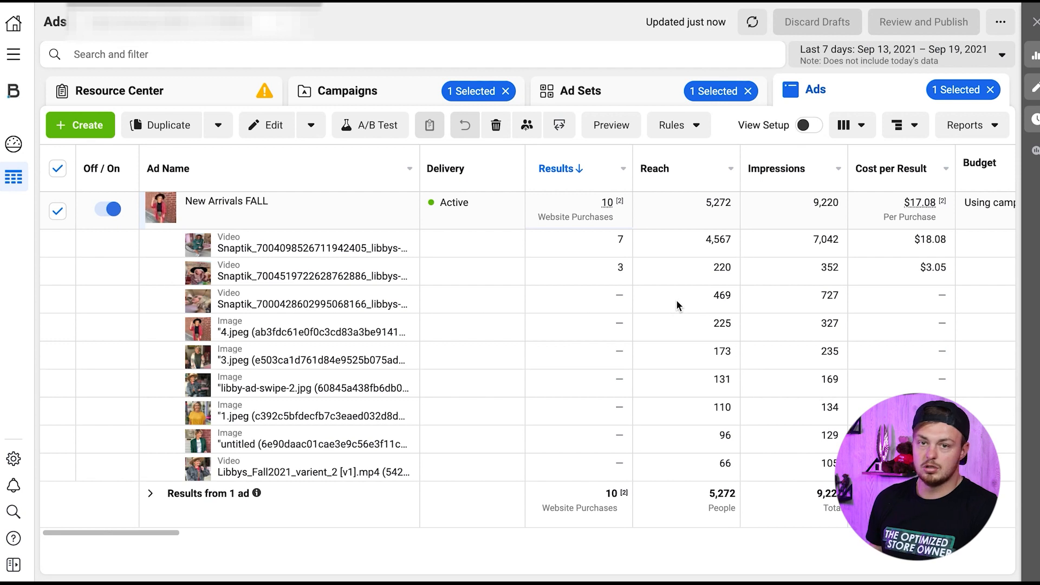
- Clear the campaign, ad set and ad selections, and open the EA - Testing campaign's ad sets
{"action": "left_click", "coordinate": [374, 88]}
{"action": "left_click", "coordinate": [506, 91]}
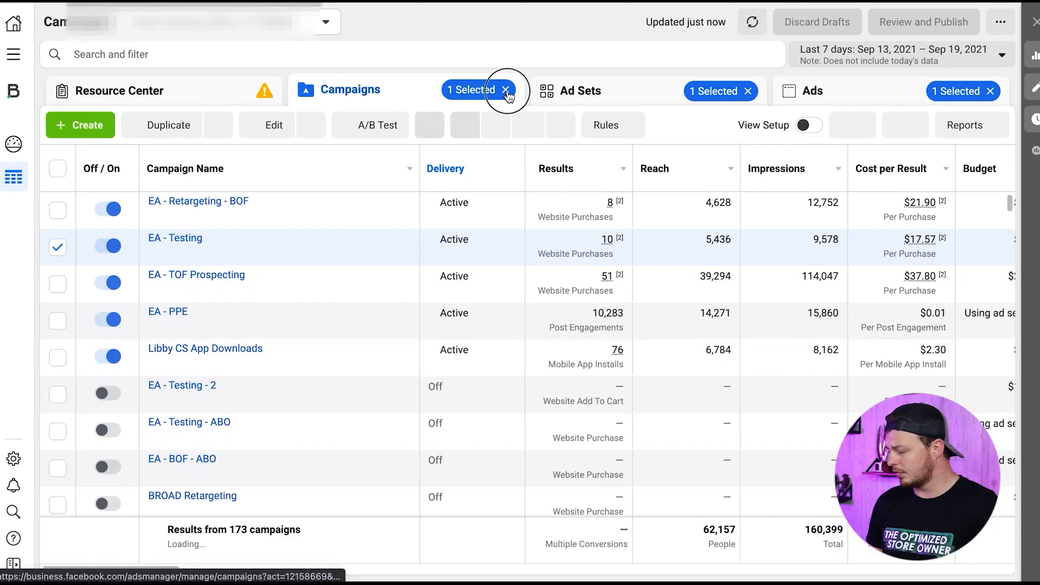
{"action": "left_click", "coordinate": [748, 91]}
{"action": "left_click", "coordinate": [990, 92]}
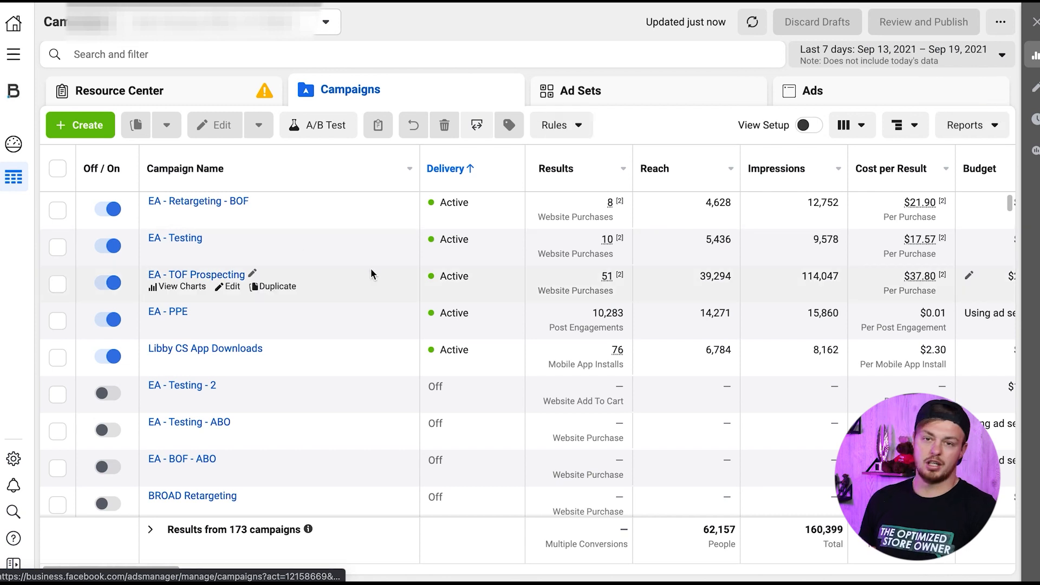
{"action": "left_click", "coordinate": [168, 239]}
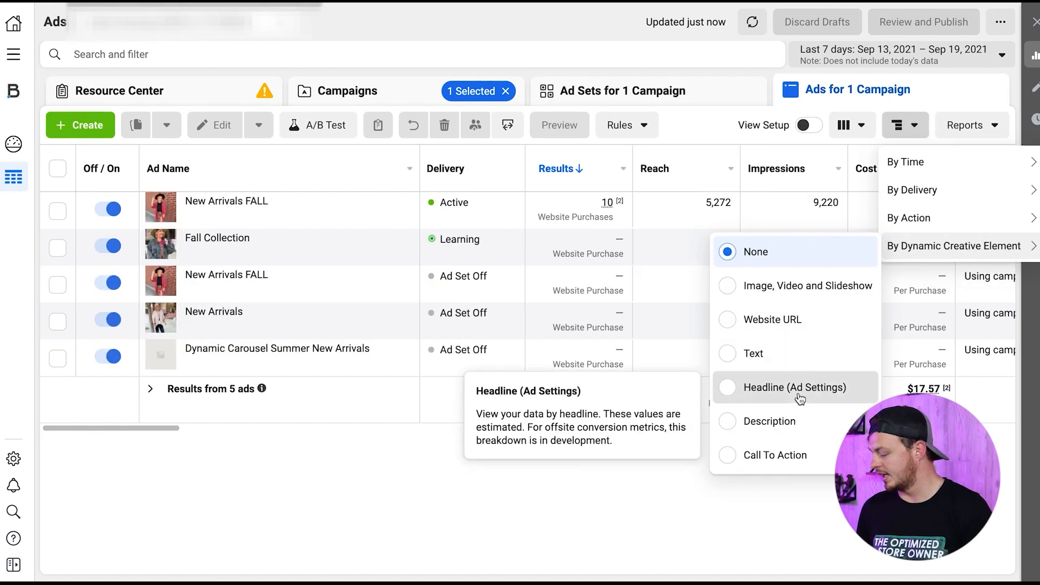
- Break down the EA - Testing campaign's ads by Headline (Ad Settings) and review the New Arrivals FALL ad's amount spent per headline
{"action": "left_click", "coordinate": [799, 395]}
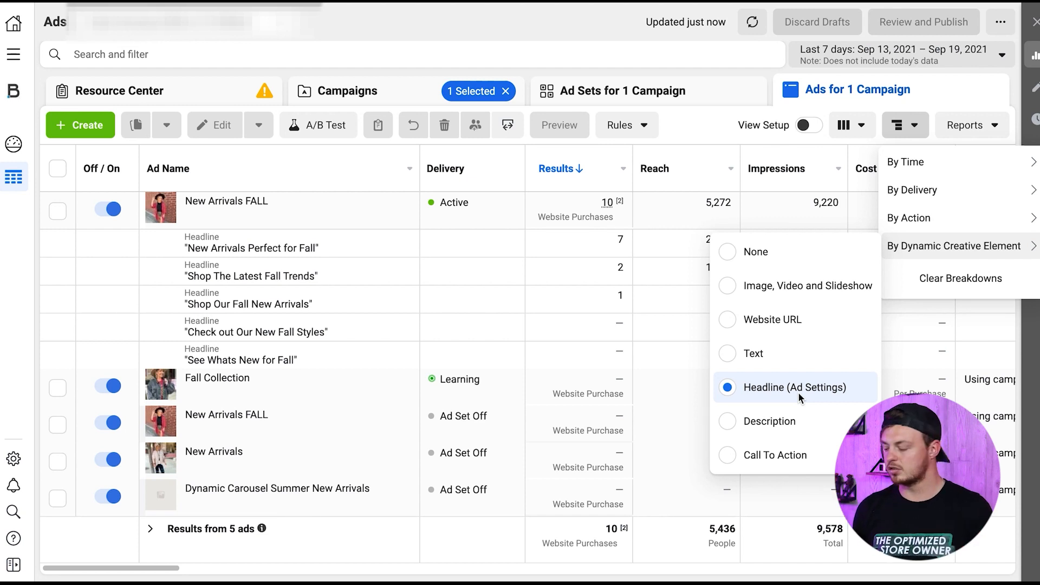
{"action": "left_click", "coordinate": [196, 224]}
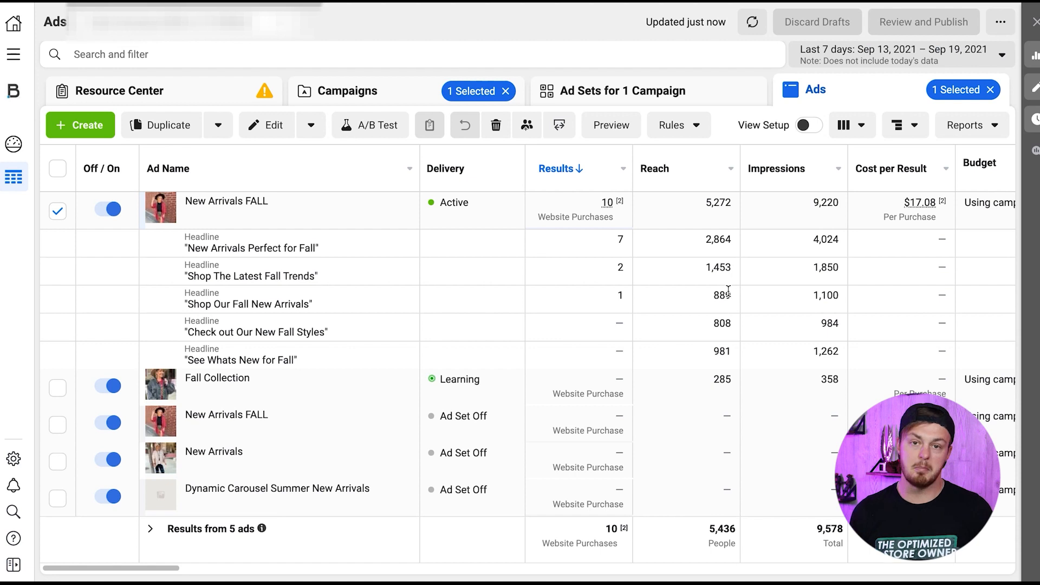
{"action": "scroll", "coordinate": [673, 303], "scroll_direction": "right", "scroll_amount": 5}
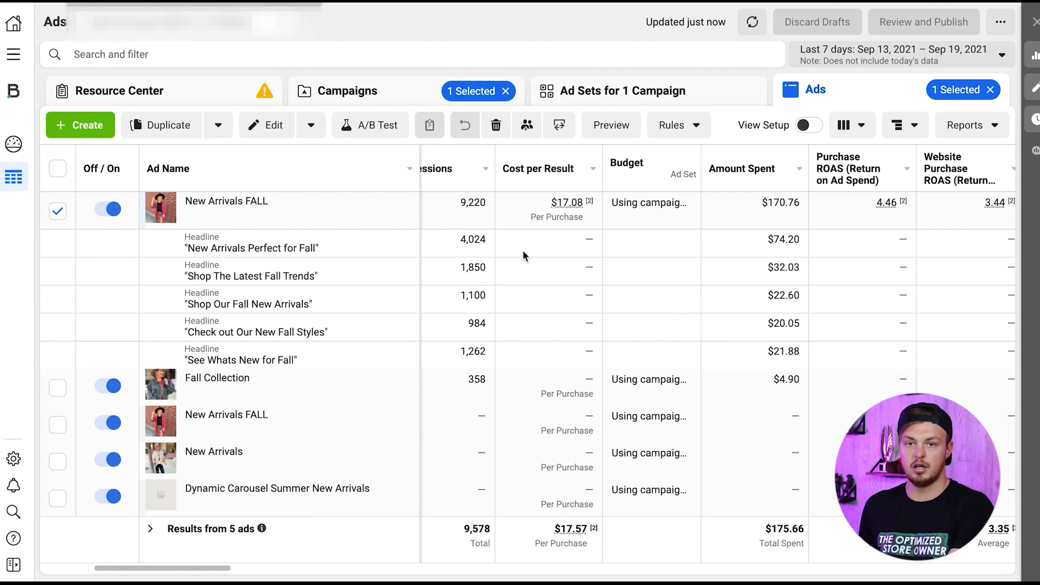
{"action": "left_click_drag", "start_coordinate": [344, 251], "coordinate": [182, 245]}
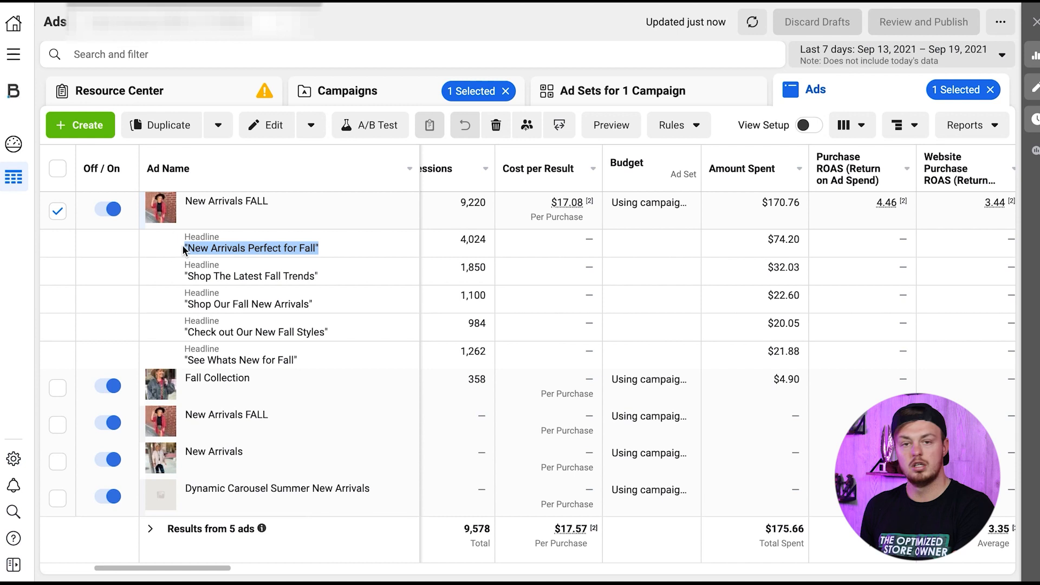
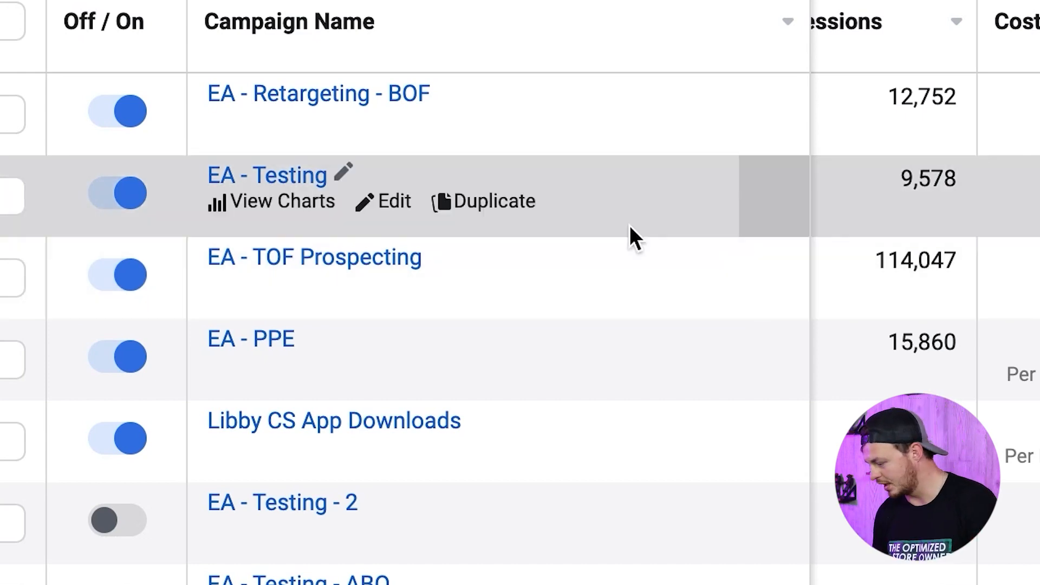
- Open the EA - TOF Prospecting campaign's ad sets and review their results, cost per result, amount spent and purchase ROAS
{"action": "left_click", "coordinate": [352, 257]}
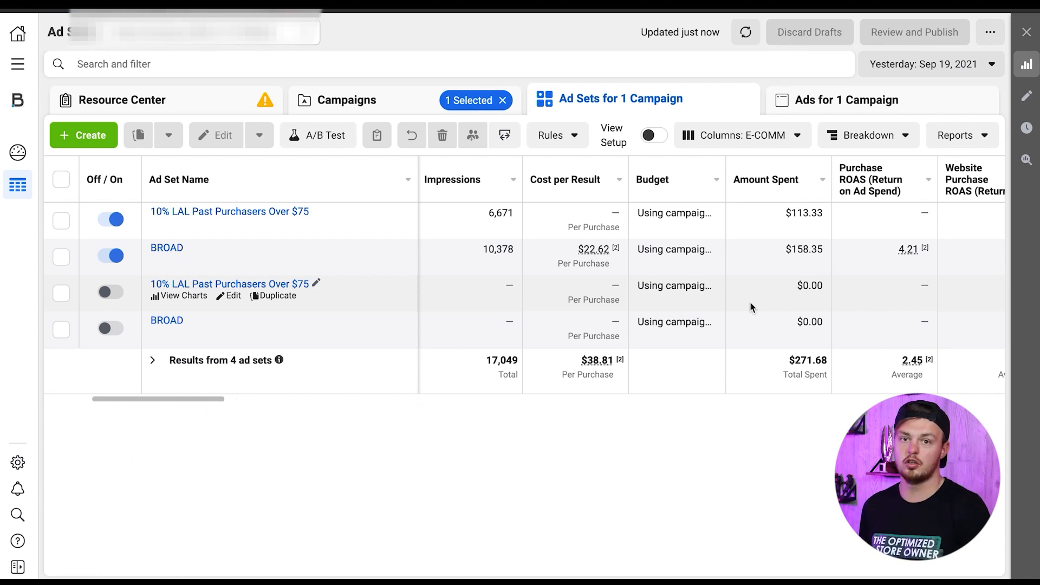
{"action": "scroll", "coordinate": [610, 298], "scroll_direction": "right", "scroll_amount": 6}
{"action": "scroll", "coordinate": [610, 299], "scroll_direction": "right", "scroll_amount": 2}
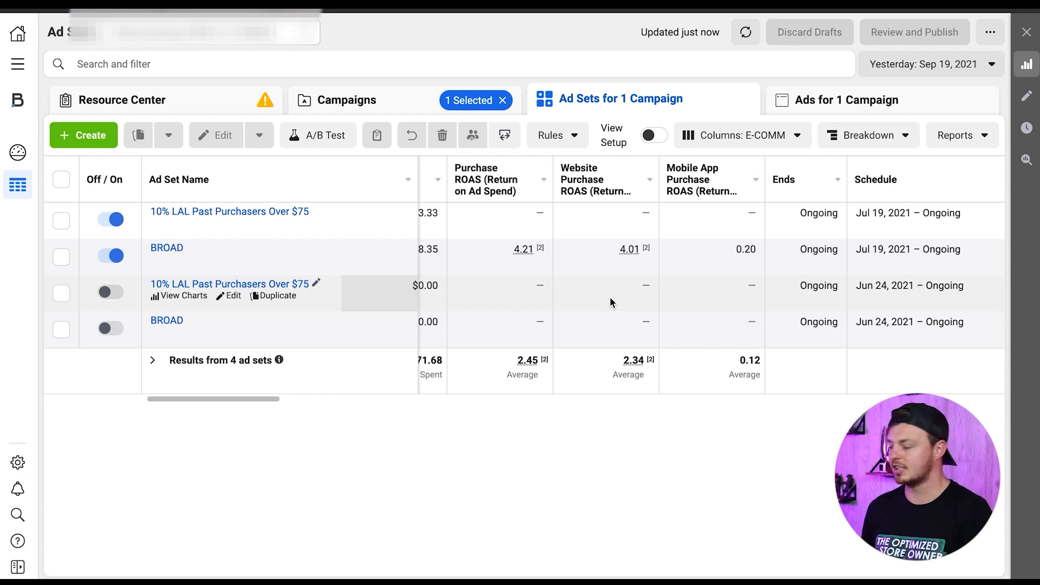
{"action": "scroll", "coordinate": [671, 311], "scroll_direction": "left", "scroll_amount": 10}
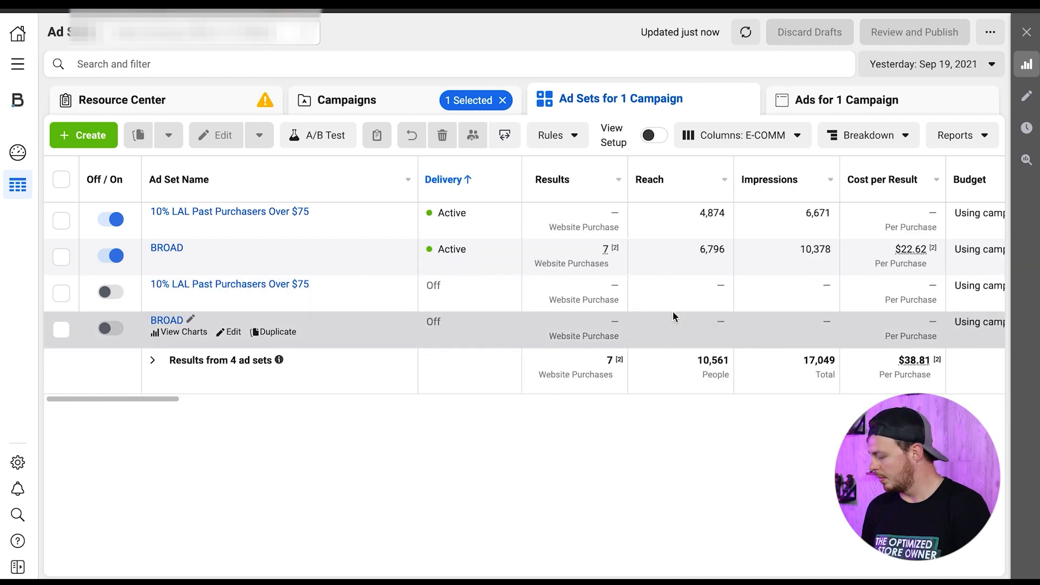
{"action": "mouse_move", "coordinate": [537, 223]}
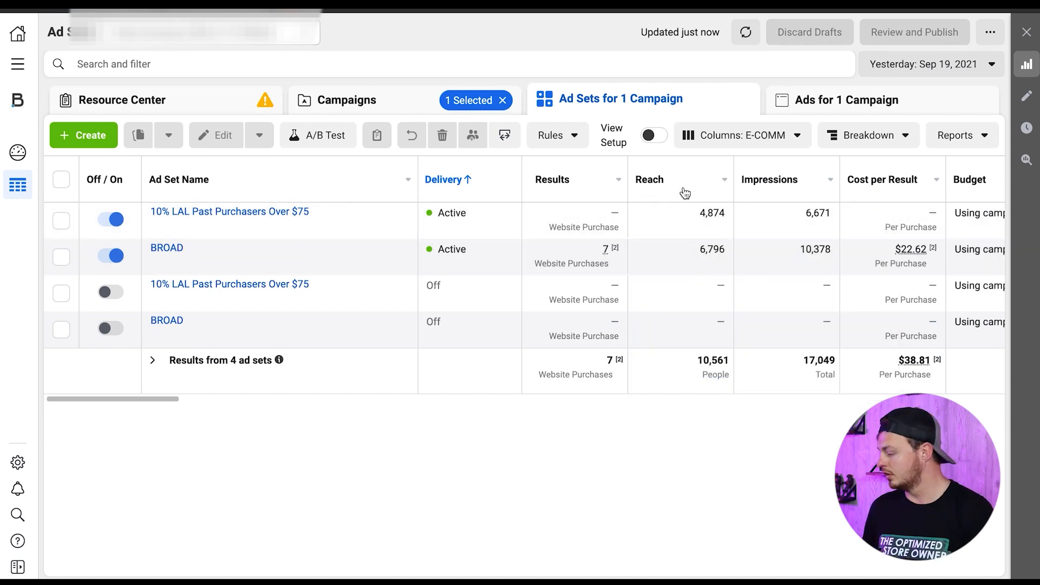
- Set the date range to the last 7 days and compare cost per result, amount spent and purchase ROAS across the campaign's ad sets and ads
{"action": "left_click", "coordinate": [924, 62]}
{"action": "left_click", "coordinate": [943, 186]}
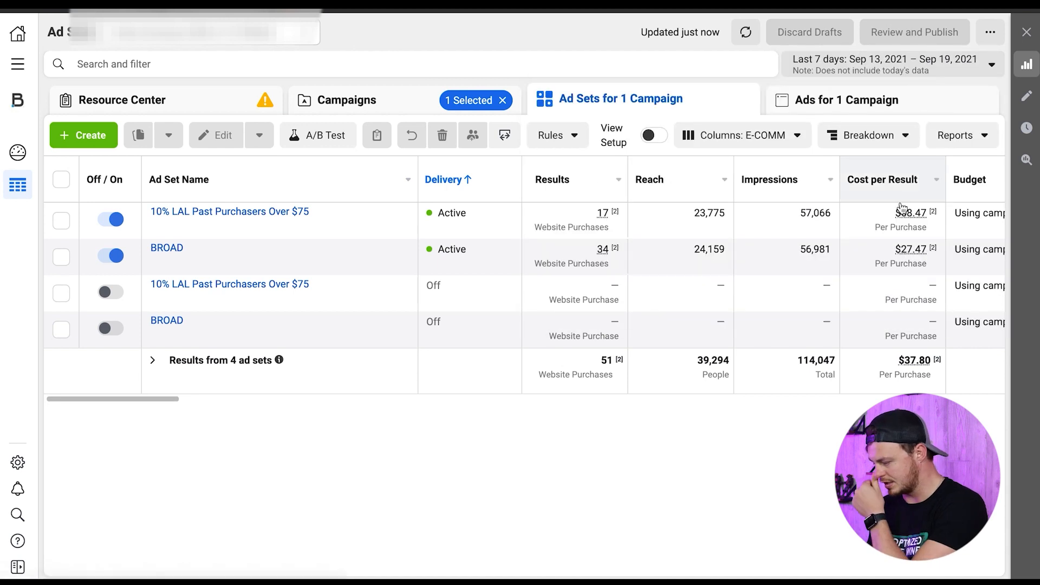
{"action": "scroll", "coordinate": [752, 260], "scroll_direction": "right", "scroll_amount": 3}
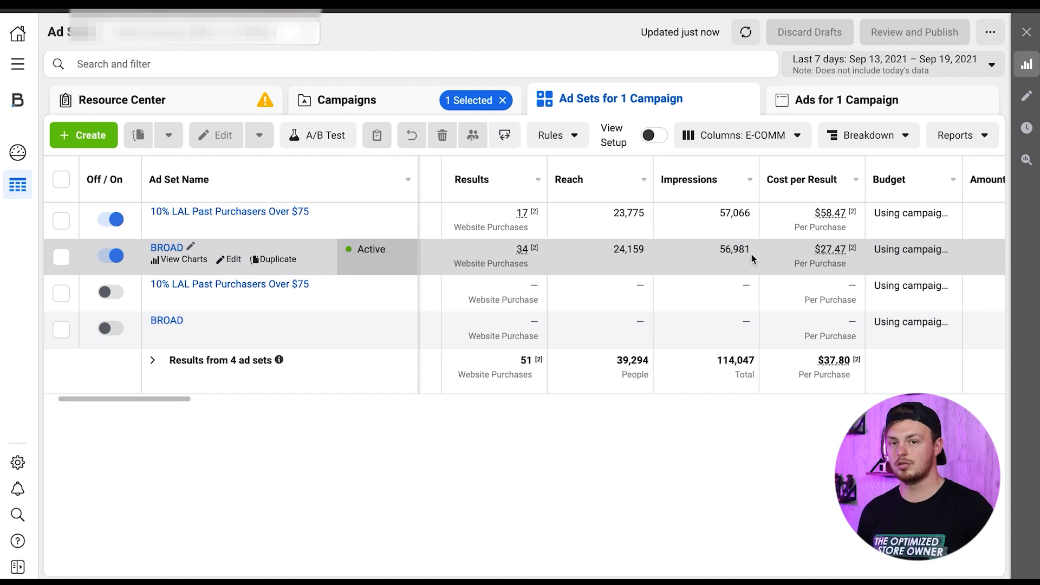
{"action": "scroll", "coordinate": [753, 242], "scroll_direction": "right", "scroll_amount": 10}
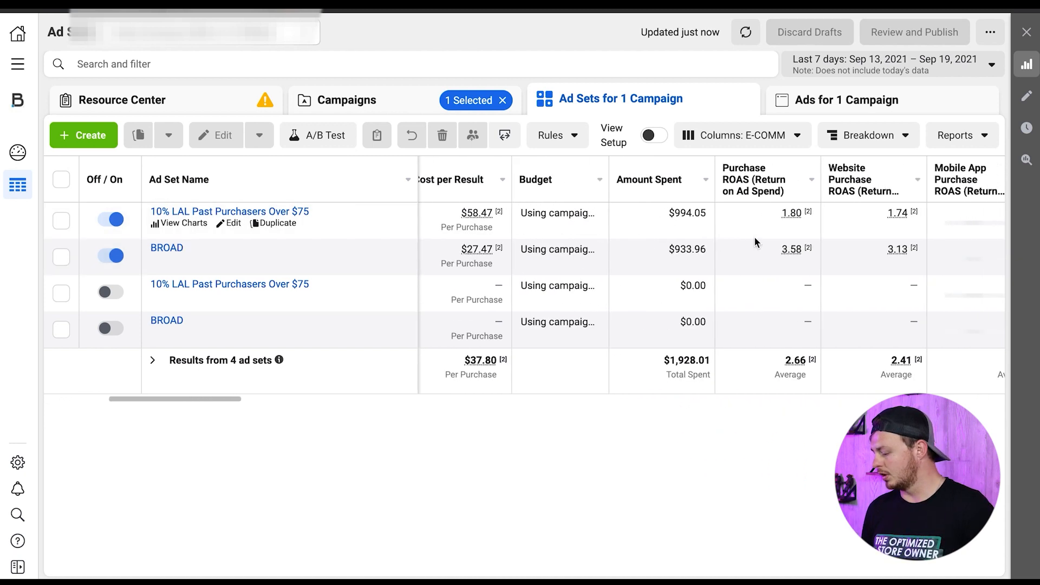
{"action": "left_click", "coordinate": [861, 109]}
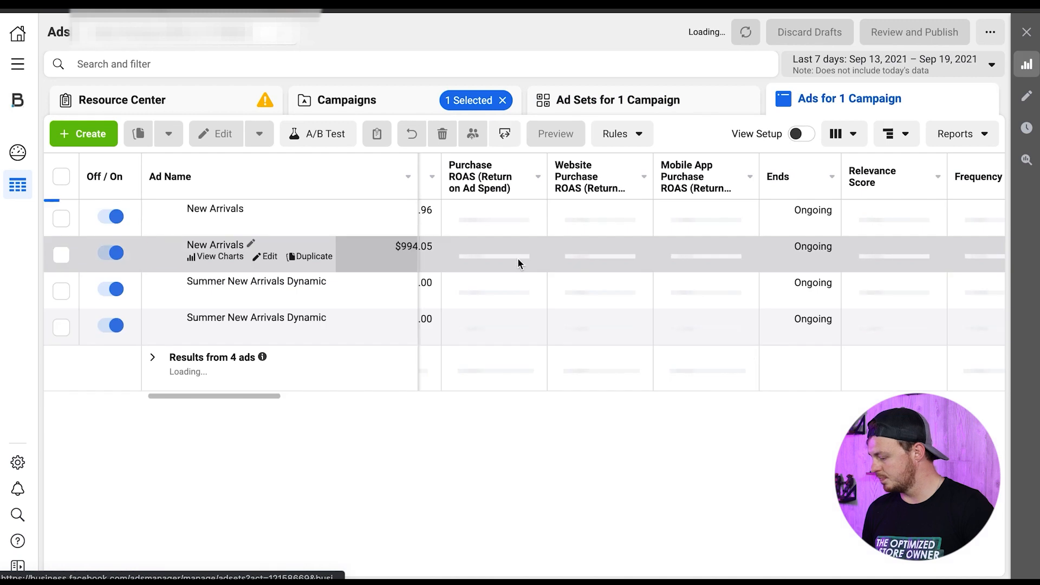
{"action": "scroll", "coordinate": [521, 249], "scroll_direction": "left", "scroll_amount": 5}
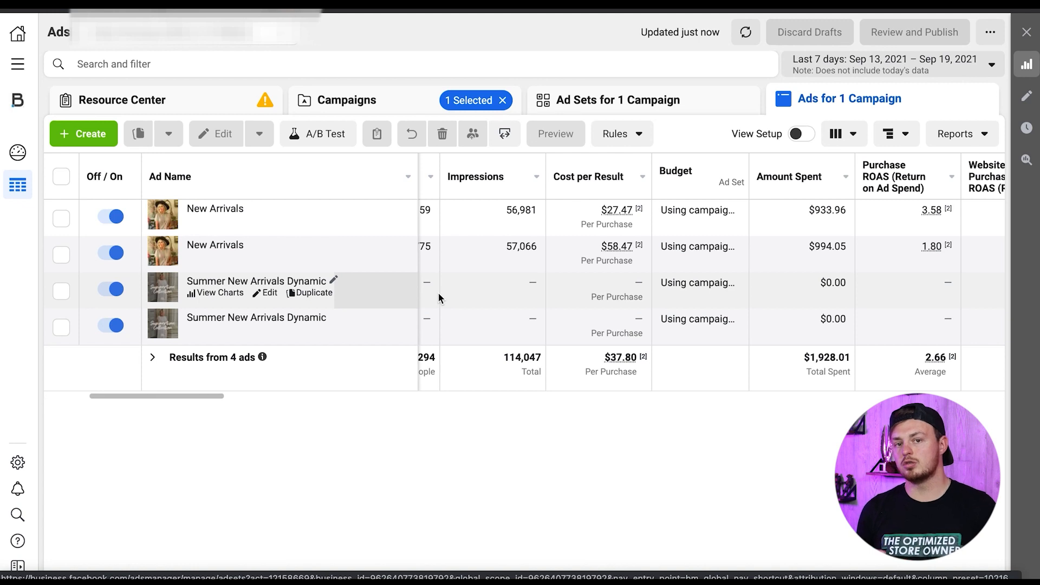
- Check the active BROAD ad set's ad, return to the ad sets and make a quick duplicate of that ad set
{"action": "left_click", "coordinate": [673, 105]}
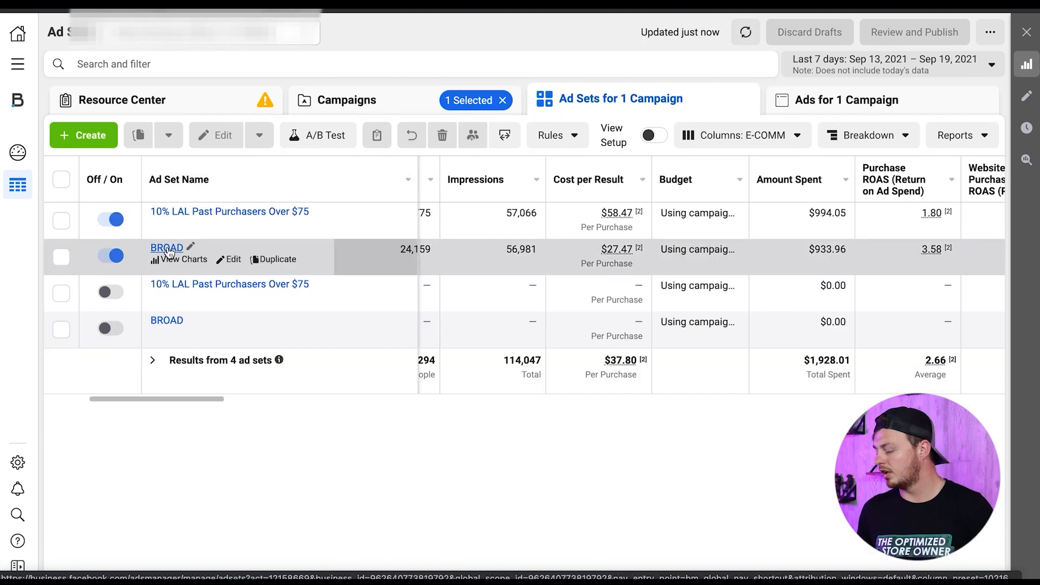
{"action": "left_click", "coordinate": [167, 248]}
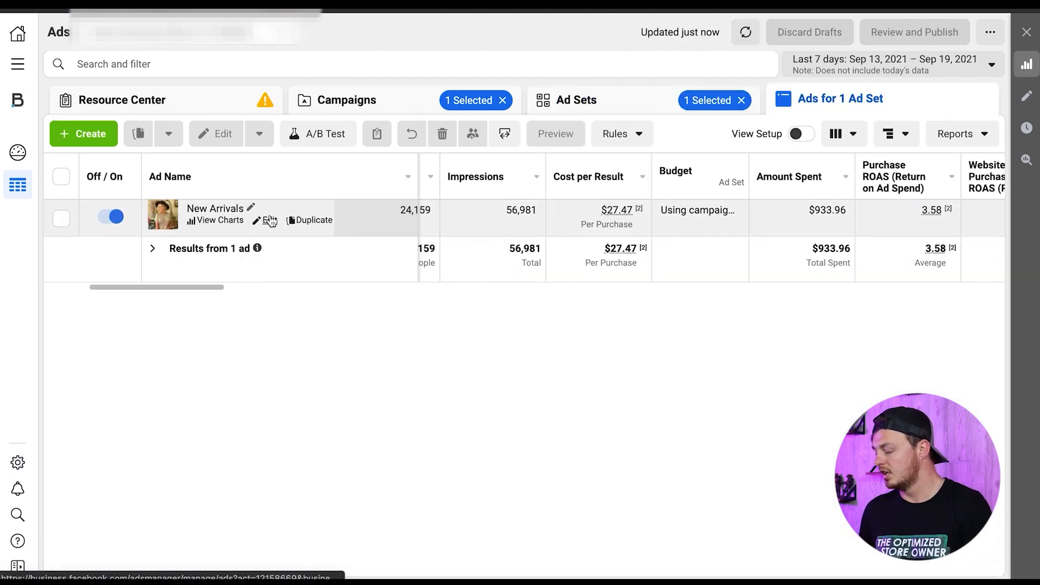
{"action": "left_click", "coordinate": [608, 113]}
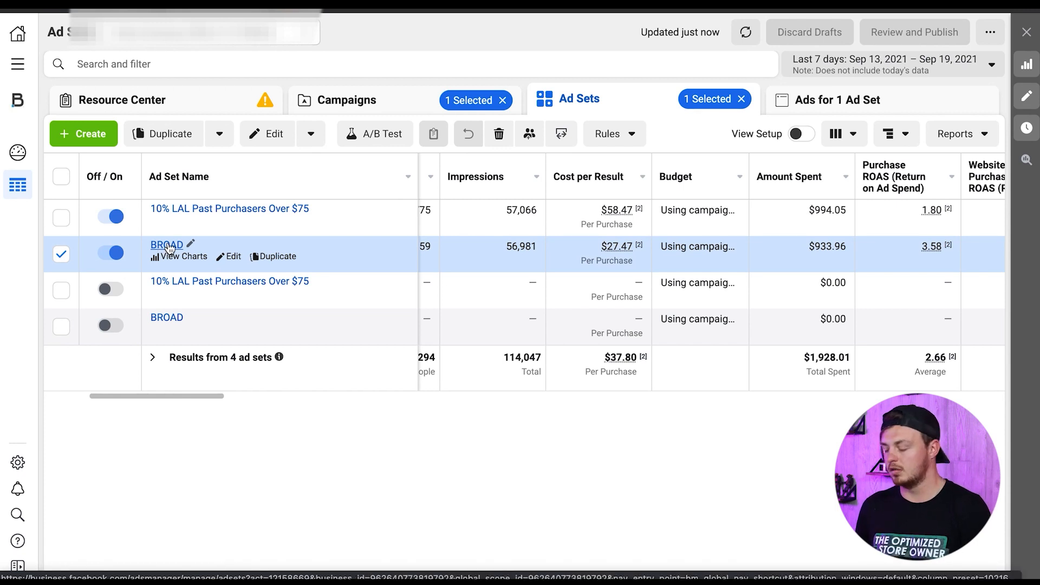
{"action": "left_click", "coordinate": [220, 134]}
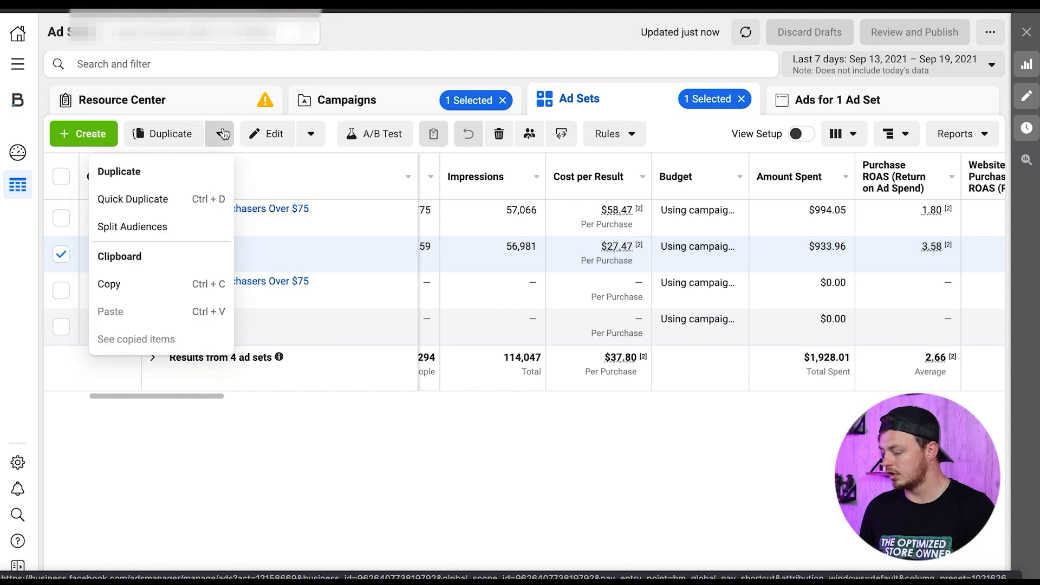
{"action": "left_click", "coordinate": [129, 201]}
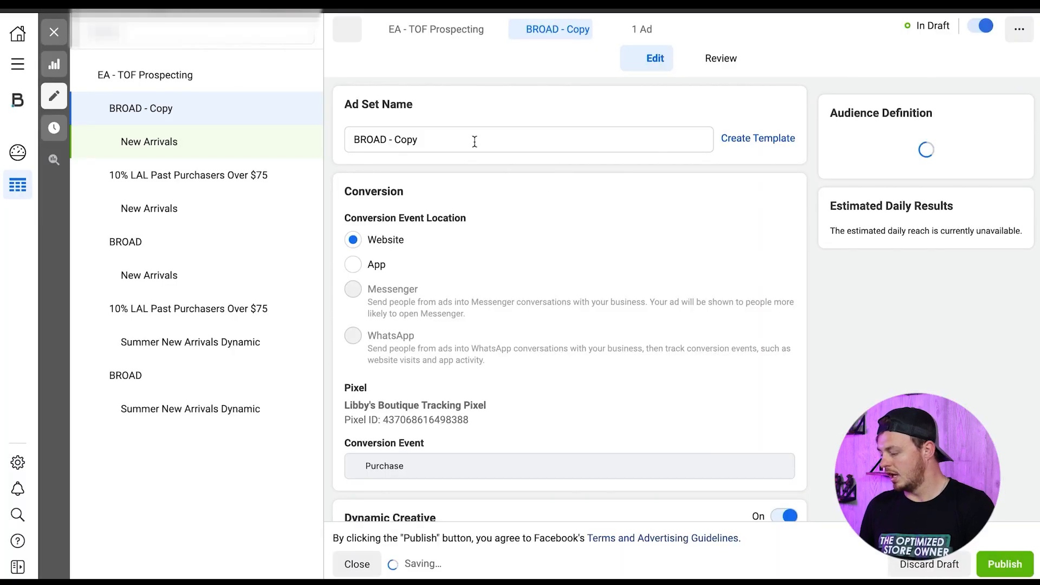
- Rename the duplicated ad set to BROAD by removing the copy suffix
{"action": "left_click_drag", "start_coordinate": [428, 140], "coordinate": [387, 140]}
{"action": "key", "text": "BackSpace"}
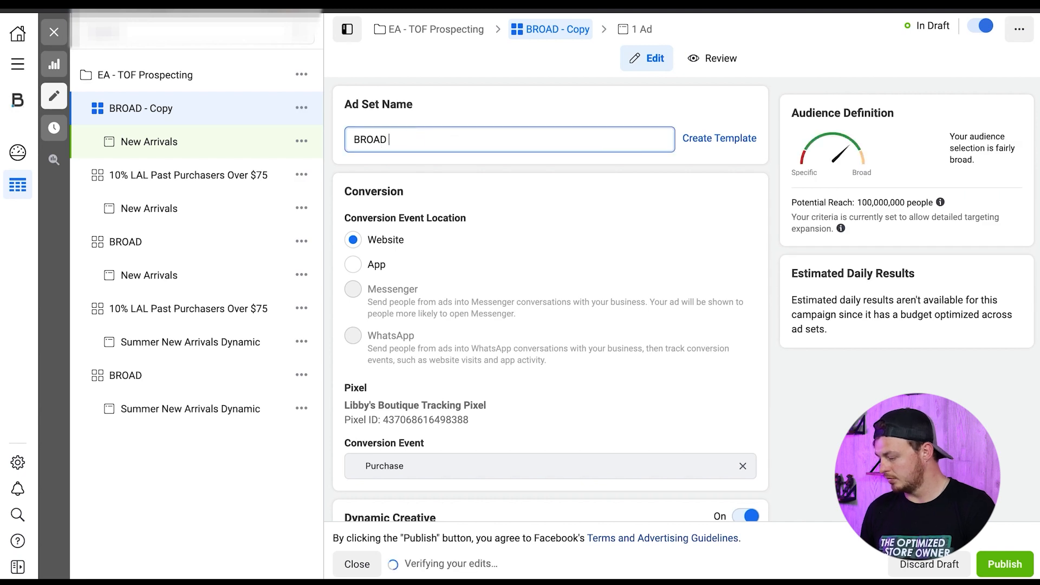
{"action": "key", "text": "BackSpace"}
{"action": "left_click", "coordinate": [473, 207]}
{"action": "scroll", "coordinate": [533, 309], "scroll_direction": "down", "scroll_amount": 8}
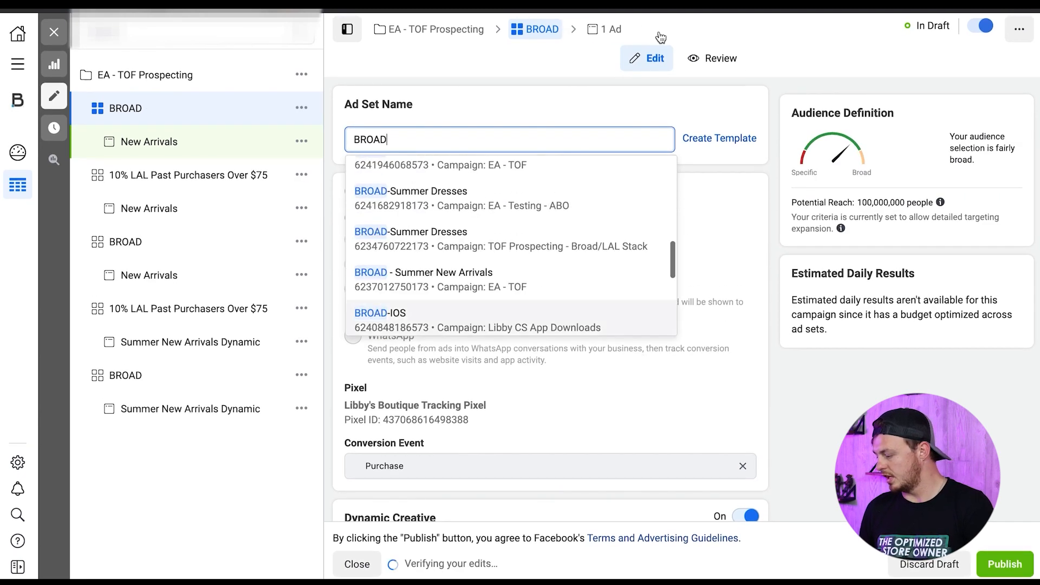
- Open the New Arrivals ad in the duplicated BROAD ad set and review its images and videos in the ad creative
{"action": "left_click", "coordinate": [604, 29]}
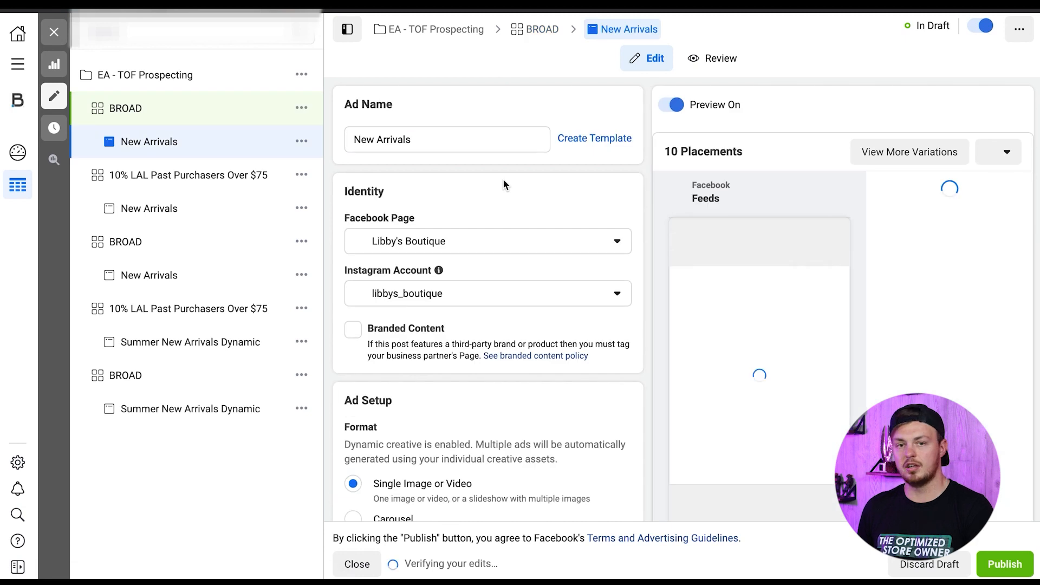
{"action": "scroll", "coordinate": [476, 219], "scroll_direction": "down", "scroll_amount": 3}
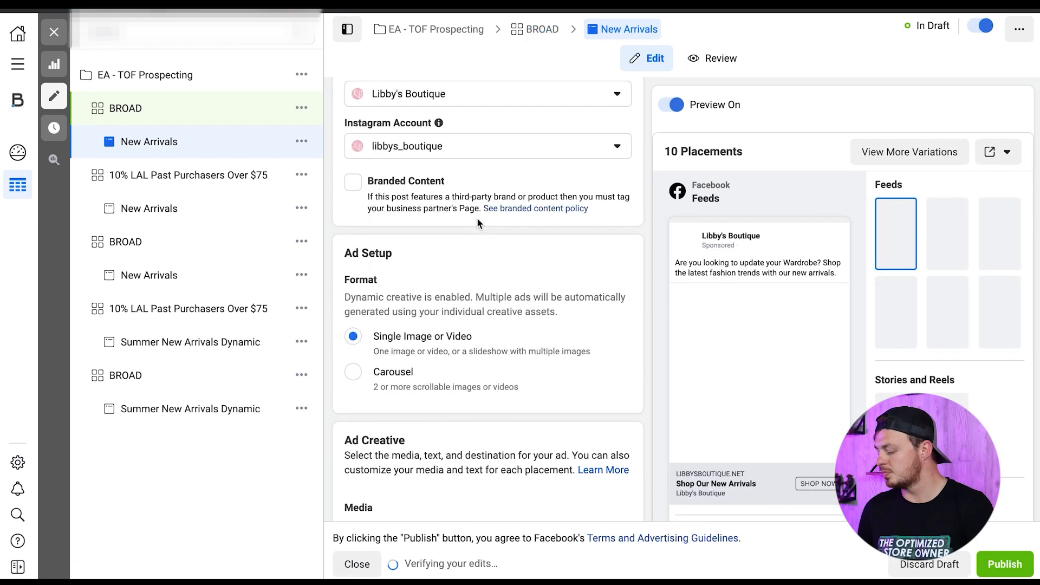
{"action": "scroll", "coordinate": [477, 219], "scroll_direction": "down", "scroll_amount": 4}
{"action": "scroll", "coordinate": [477, 219], "scroll_direction": "up", "scroll_amount": 5}
{"action": "scroll", "coordinate": [398, 217], "scroll_direction": "up", "scroll_amount": 2}
{"action": "scroll", "coordinate": [398, 216], "scroll_direction": "down", "scroll_amount": 12}
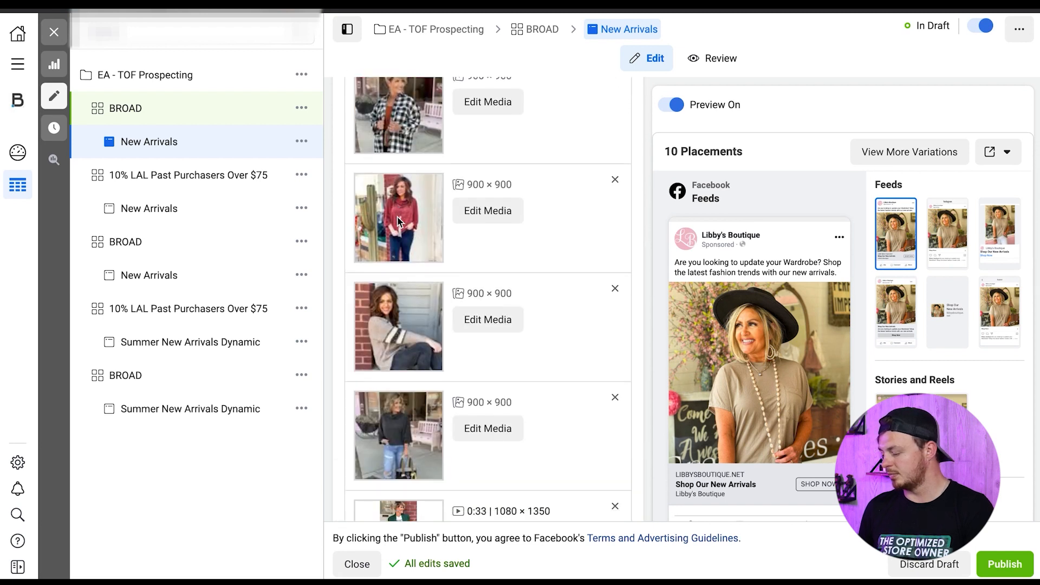
{"action": "scroll", "coordinate": [398, 220], "scroll_direction": "down", "scroll_amount": 2}
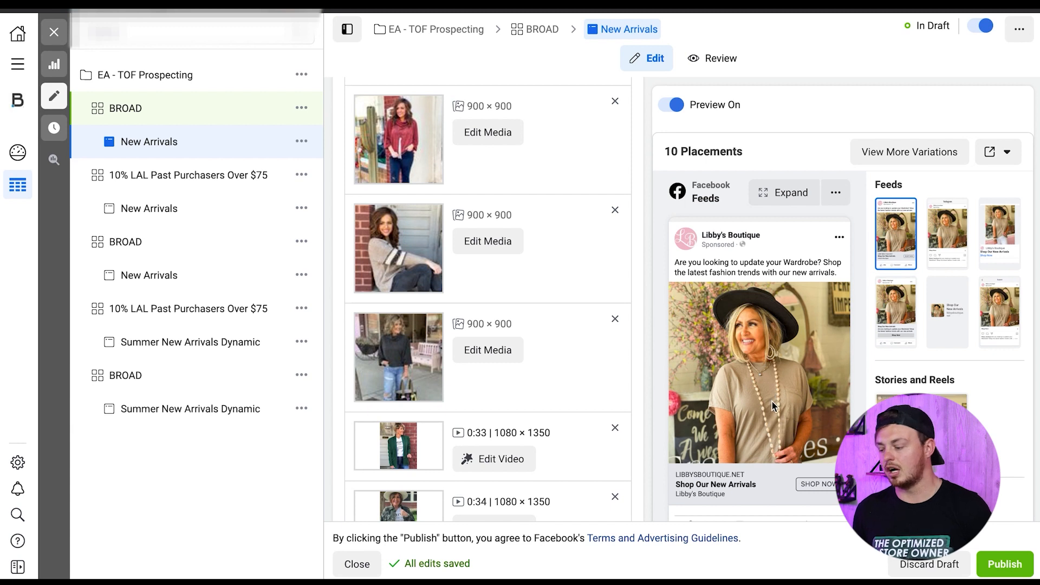
{"action": "scroll", "coordinate": [594, 394], "scroll_direction": "down", "scroll_amount": 10}
{"action": "scroll", "coordinate": [594, 391], "scroll_direction": "up", "scroll_amount": 10}
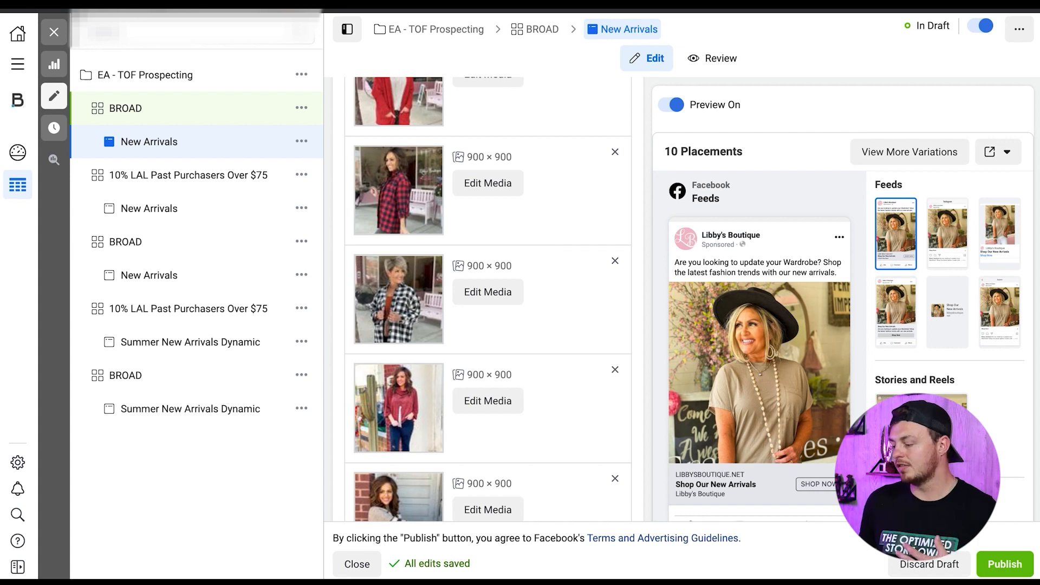
- Close the draft ad's editor and return to the EA - TOF Prospecting campaign's ad sets
{"action": "left_click", "coordinate": [54, 32]}
{"action": "left_click", "coordinate": [548, 294]}
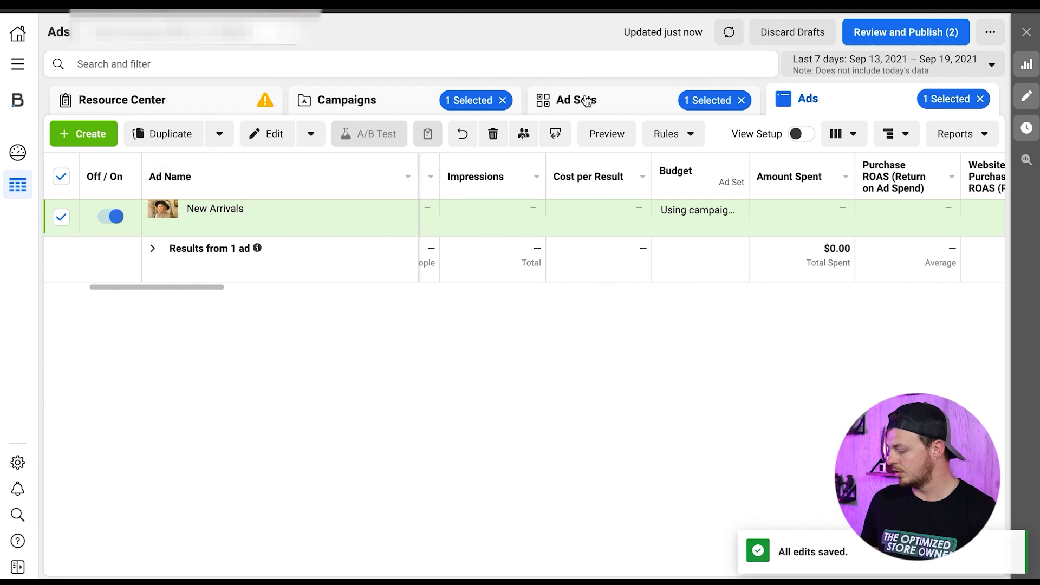
{"action": "left_click", "coordinate": [588, 100]}
{"action": "left_click", "coordinate": [500, 101]}
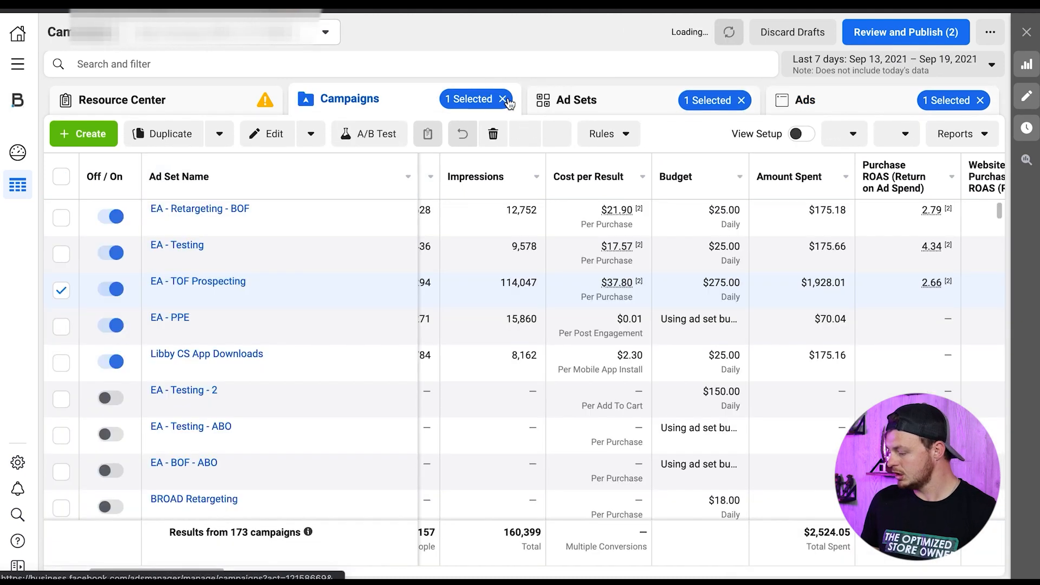
{"action": "left_click", "coordinate": [198, 286]}
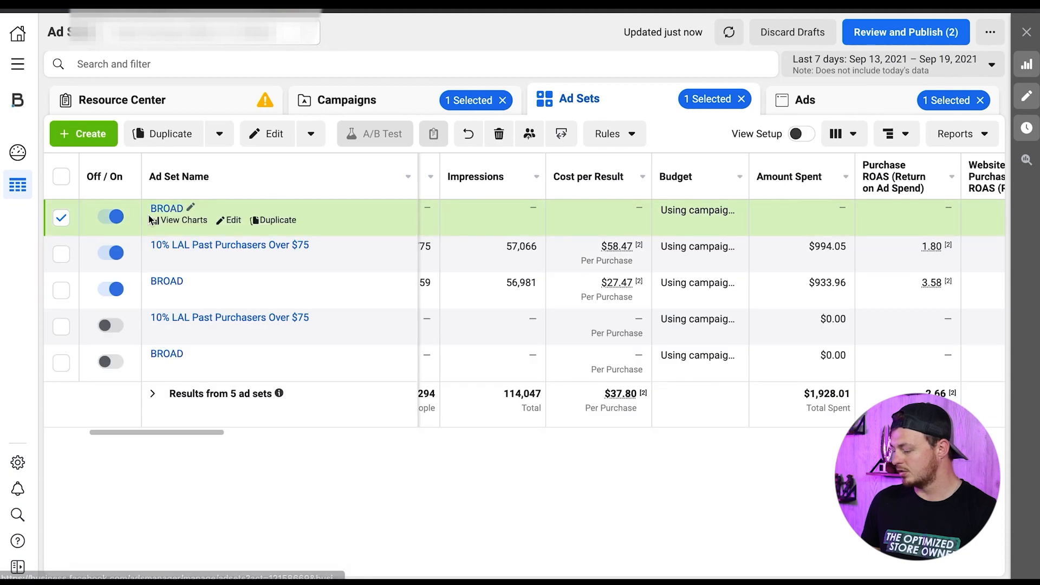
- Deselect the draft BROAD ad set and open the New Arrivals ad of the active 10% LAL Past Purchasers Over $75 ad set for editing
{"action": "left_click", "coordinate": [63, 222]}
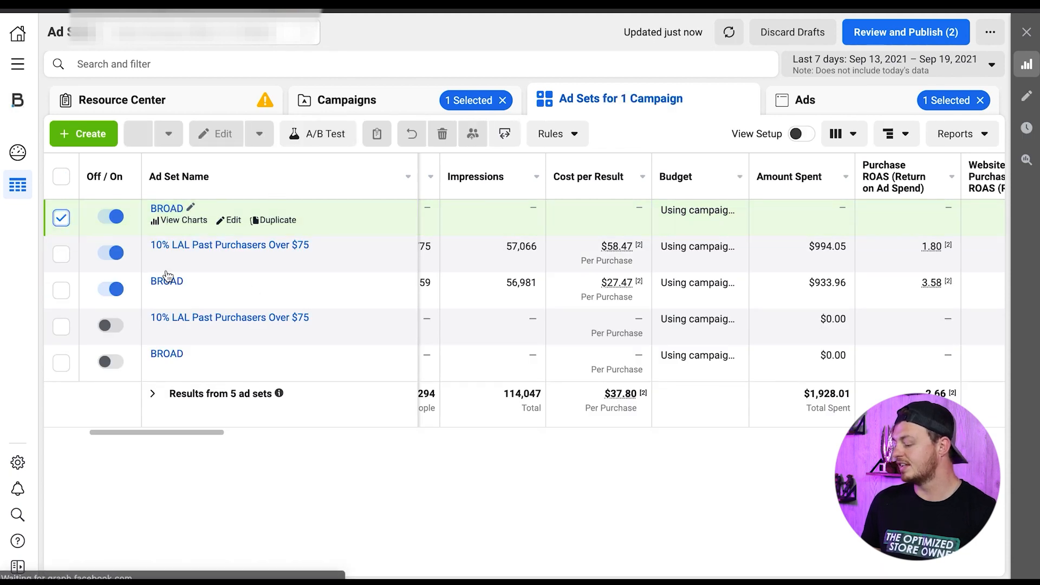
{"action": "left_click", "coordinate": [272, 249]}
{"action": "scroll", "coordinate": [525, 262], "scroll_direction": "right", "scroll_amount": 10}
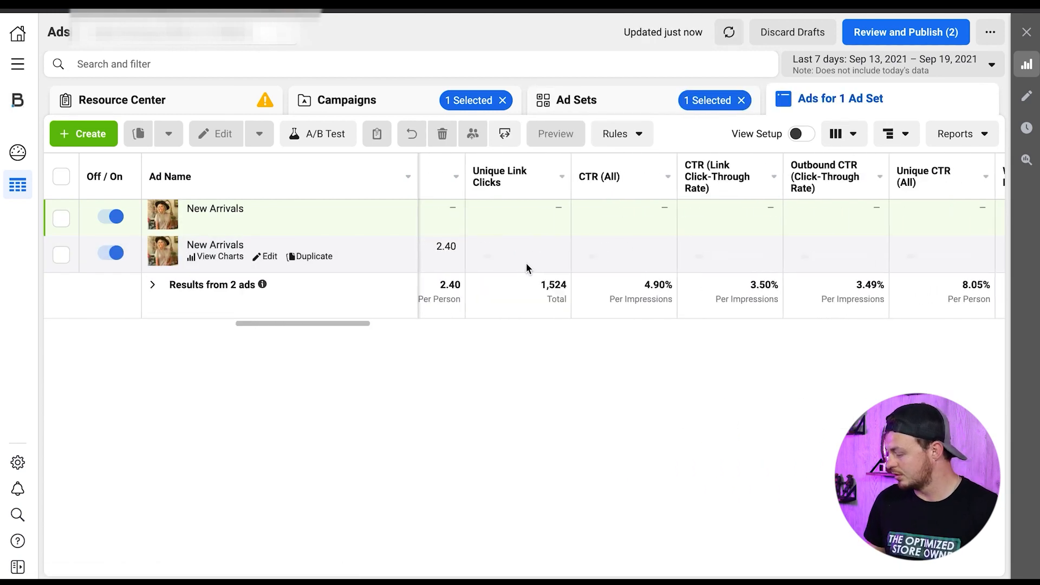
{"action": "scroll", "coordinate": [525, 267], "scroll_direction": "right", "scroll_amount": 5}
{"action": "left_click", "coordinate": [267, 257]}
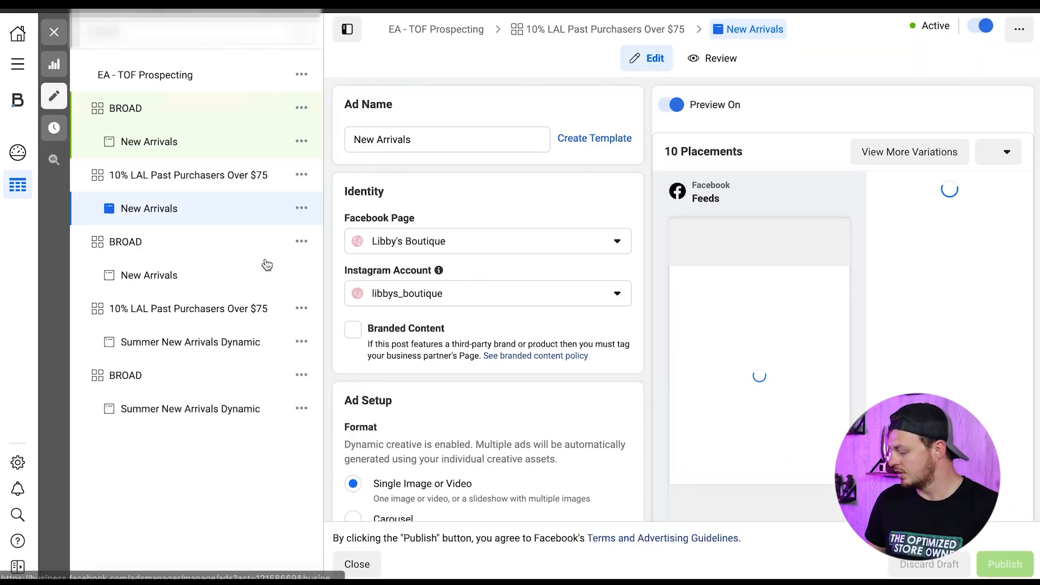
- Review the New Arrivals ad's primary texts and five headlines, then close its editor
{"action": "scroll", "coordinate": [489, 225], "scroll_direction": "down", "scroll_amount": 3}
{"action": "scroll", "coordinate": [488, 222], "scroll_direction": "down", "scroll_amount": 15}
{"action": "scroll", "coordinate": [491, 228], "scroll_direction": "down", "scroll_amount": 10}
{"action": "scroll", "coordinate": [442, 226], "scroll_direction": "down", "scroll_amount": 2}
{"action": "scroll", "coordinate": [486, 211], "scroll_direction": "down", "scroll_amount": 2}
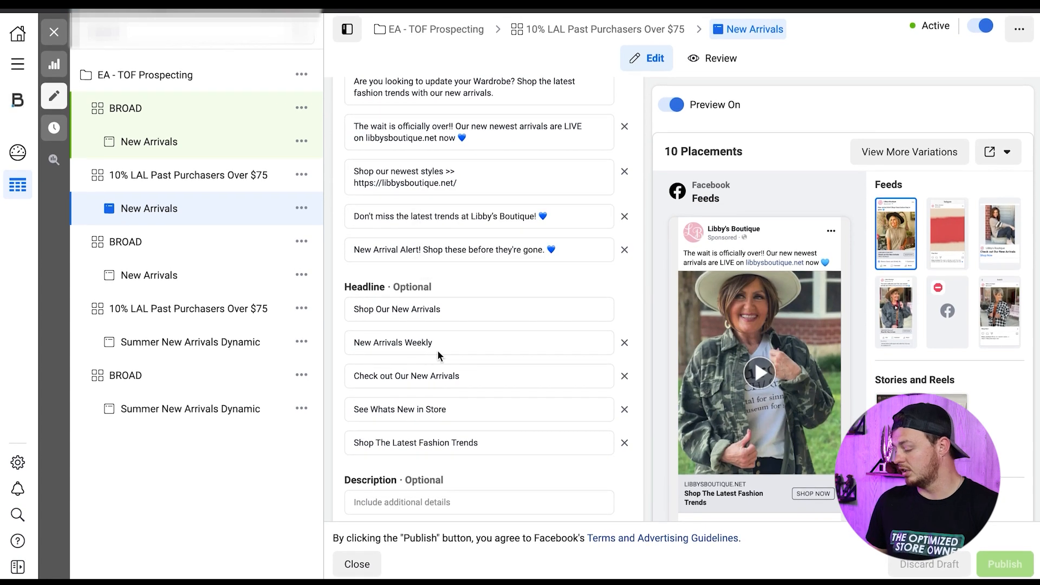
{"action": "scroll", "coordinate": [438, 355], "scroll_direction": "down", "scroll_amount": 3}
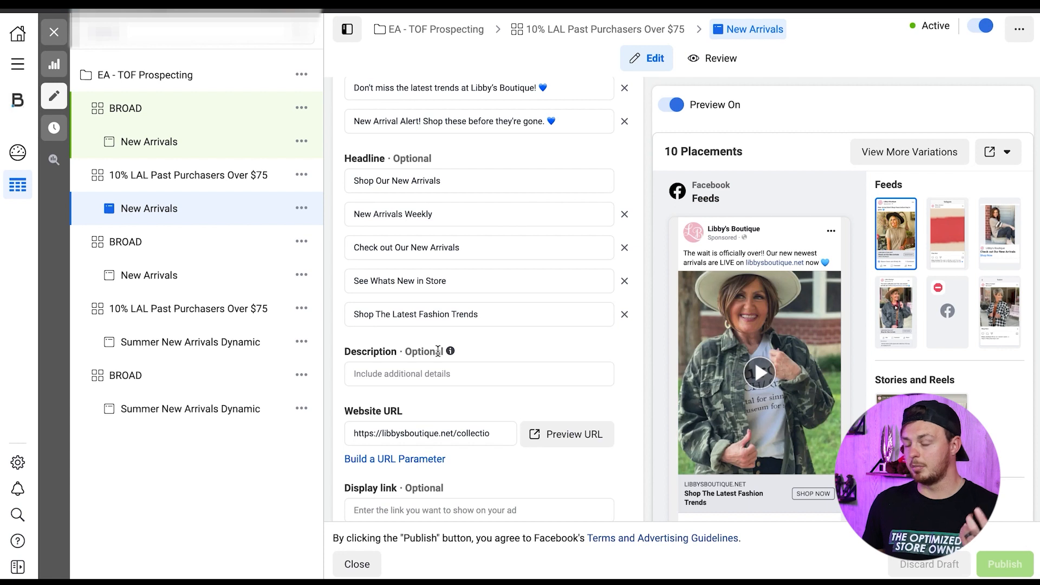
{"action": "scroll", "coordinate": [439, 353], "scroll_direction": "up", "scroll_amount": 1}
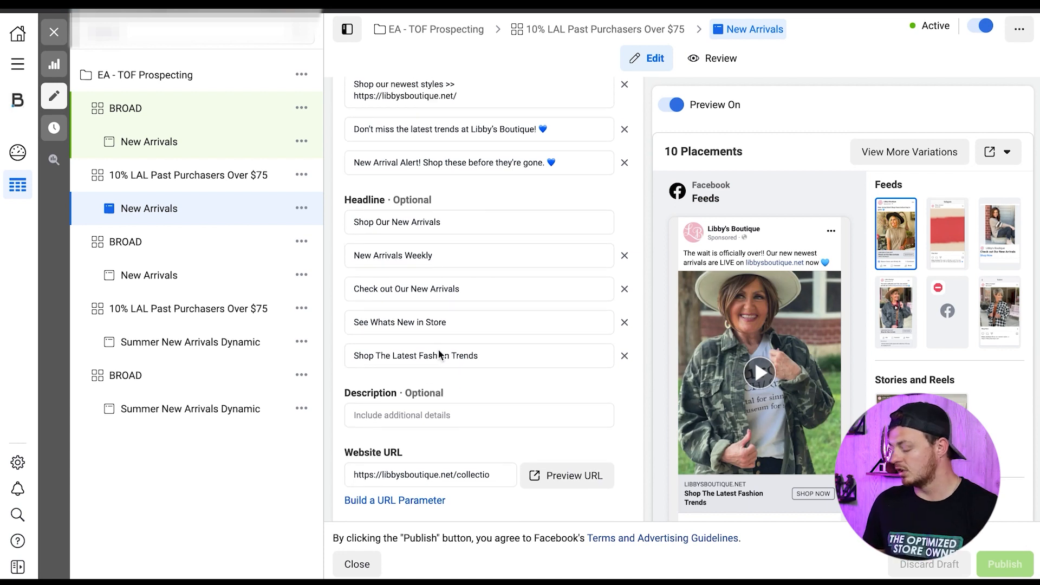
{"action": "scroll", "coordinate": [439, 355], "scroll_direction": "up", "scroll_amount": 1}
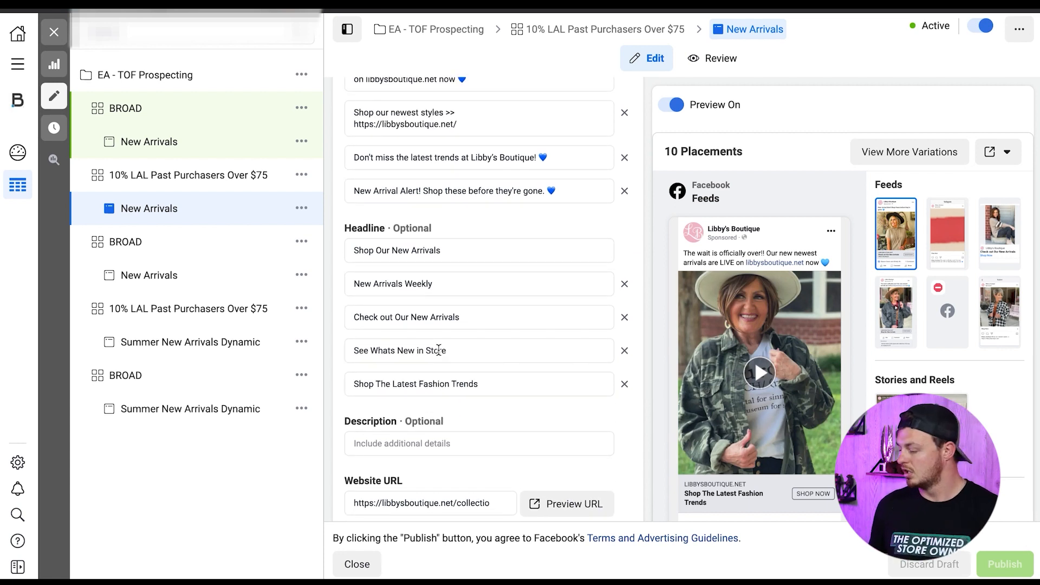
{"action": "scroll", "coordinate": [439, 353], "scroll_direction": "up", "scroll_amount": 10}
{"action": "left_click", "coordinate": [57, 34]}
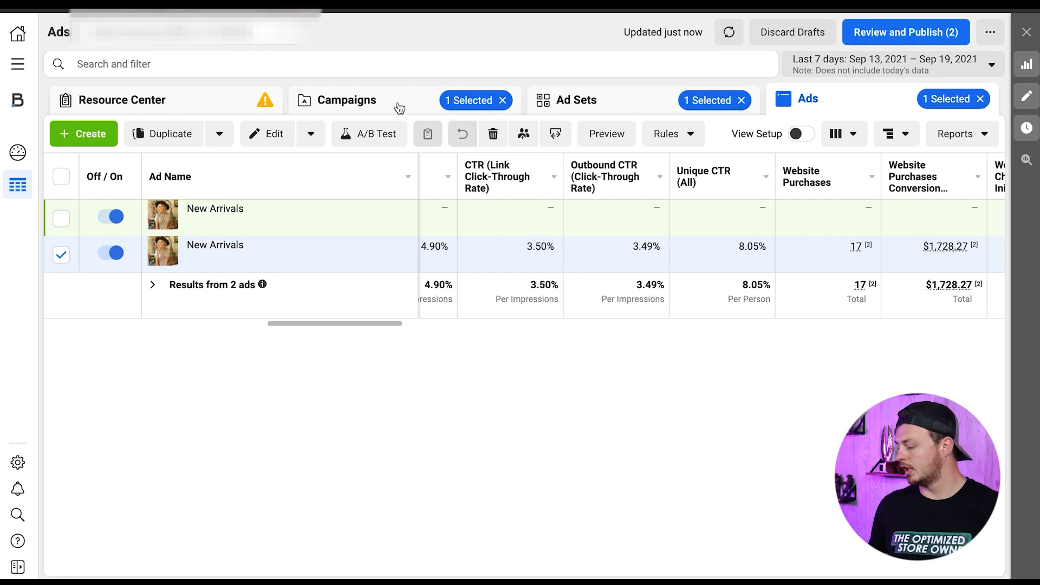
- Clear the campaign selection and reopen the EA - TOF Prospecting campaign's ad sets
{"action": "left_click", "coordinate": [502, 101]}
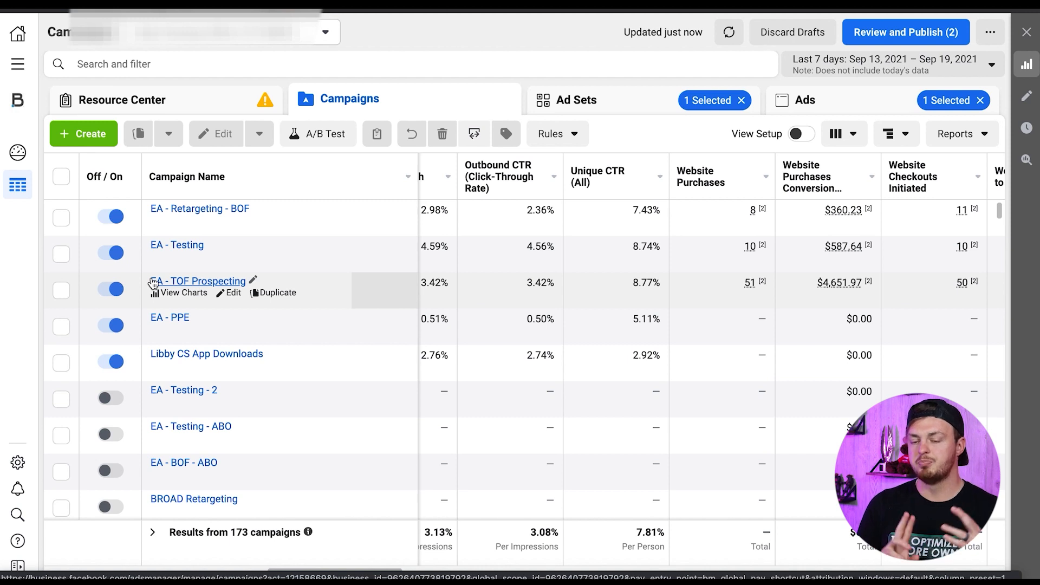
{"action": "left_click", "coordinate": [199, 283]}
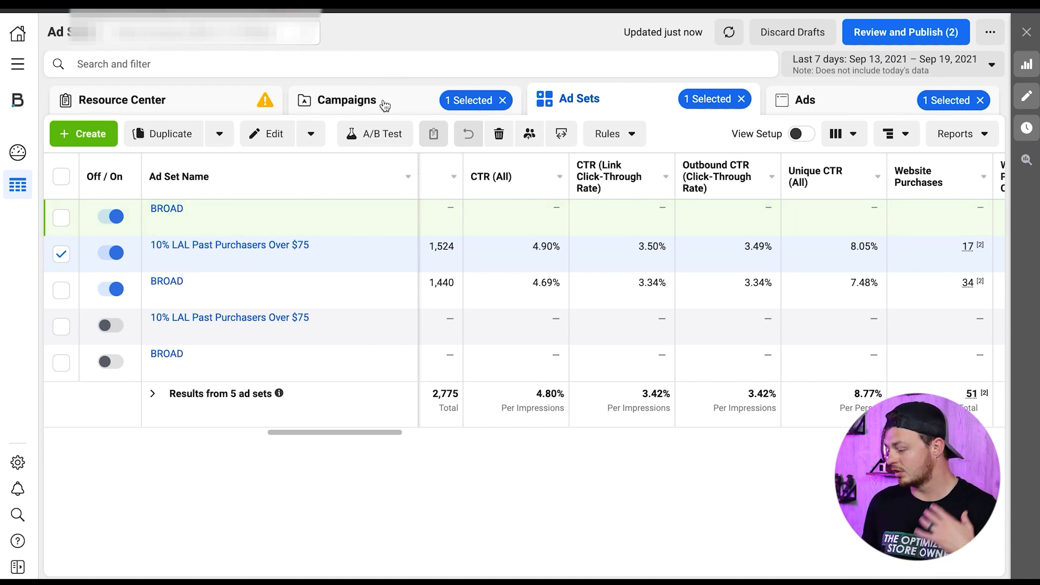
{"action": "left_click", "coordinate": [476, 99]}
{"action": "left_click", "coordinate": [194, 282]}
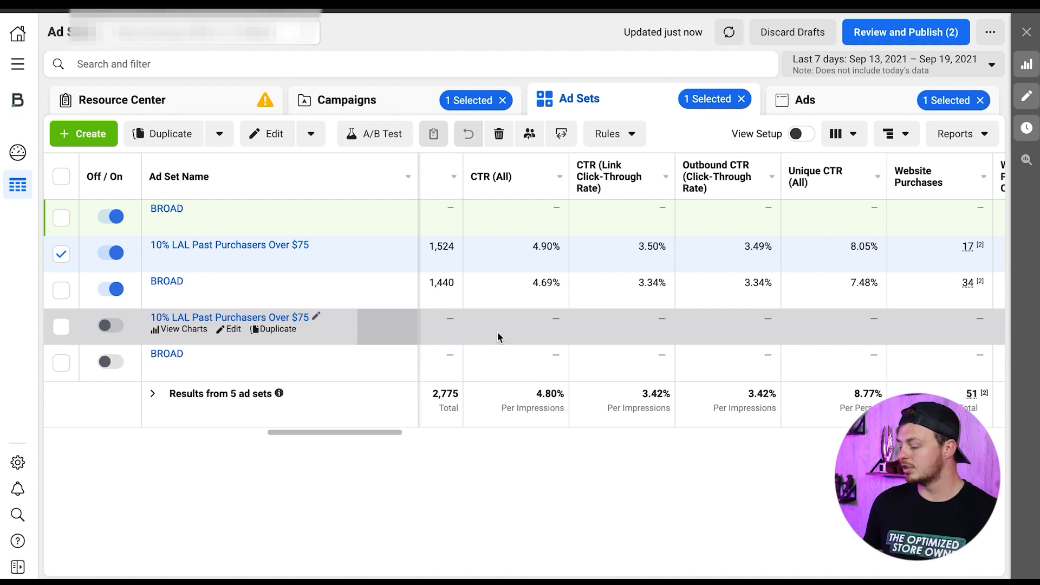
- Open the active 10% LAL Past Purchasers Over $75 ad set for editing and go to its custom audience settings
{"action": "left_click", "coordinate": [62, 254]}
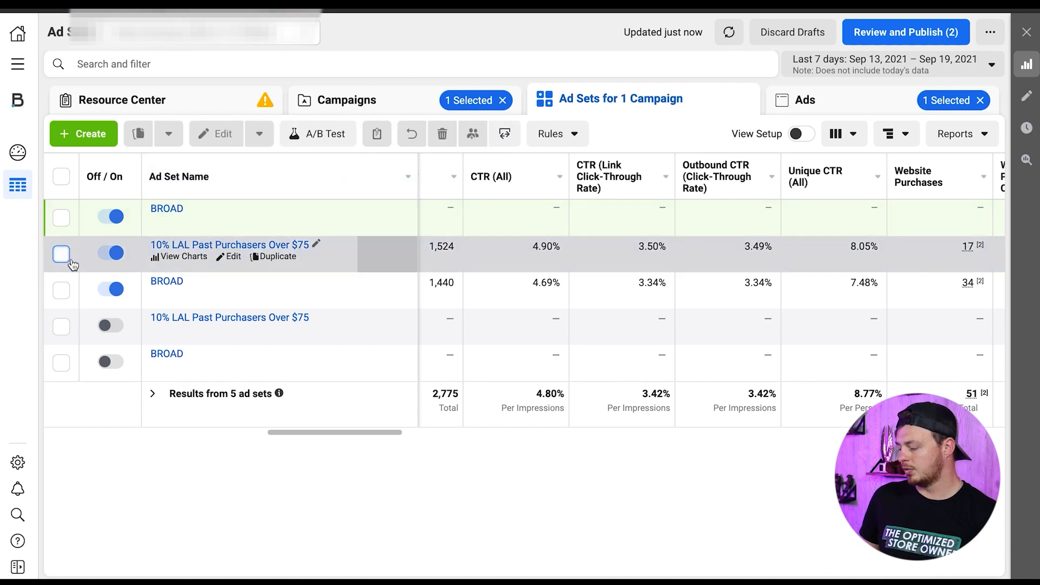
{"action": "left_click", "coordinate": [233, 256]}
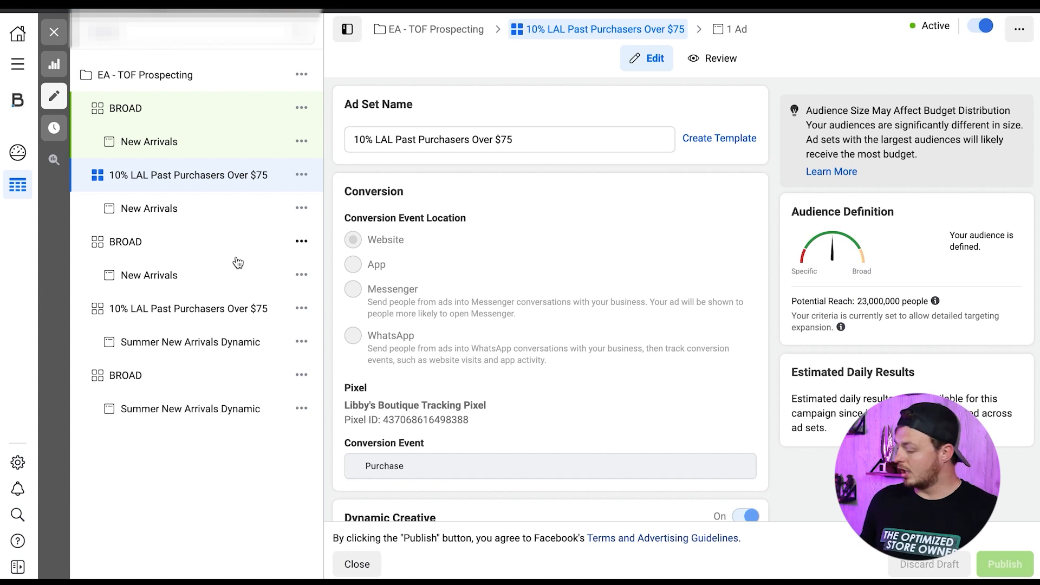
{"action": "scroll", "coordinate": [655, 253], "scroll_direction": "down", "scroll_amount": 1}
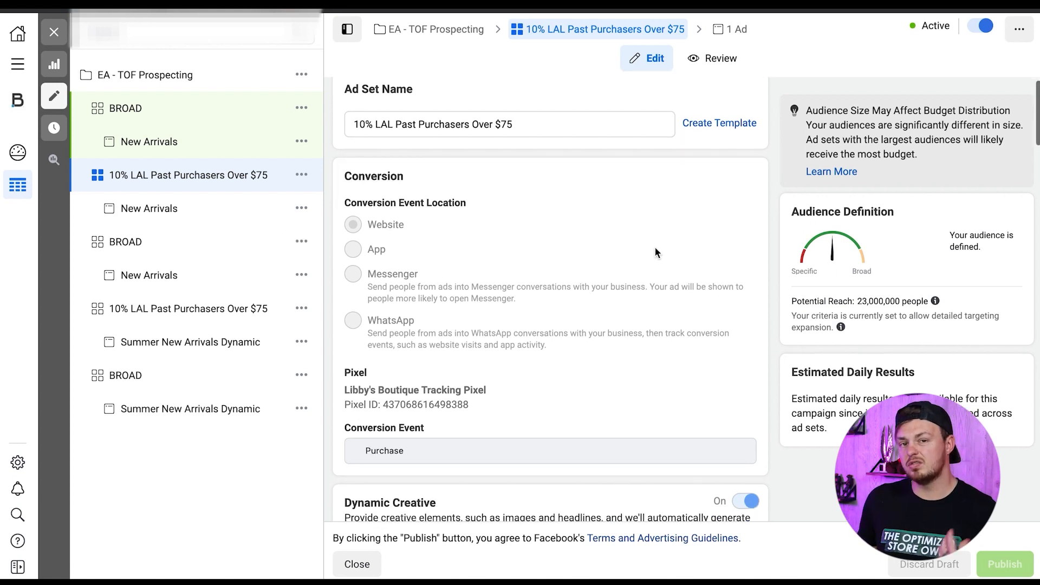
{"action": "scroll", "coordinate": [655, 253], "scroll_direction": "down", "scroll_amount": 3}
{"action": "scroll", "coordinate": [655, 252], "scroll_direction": "down", "scroll_amount": 10}
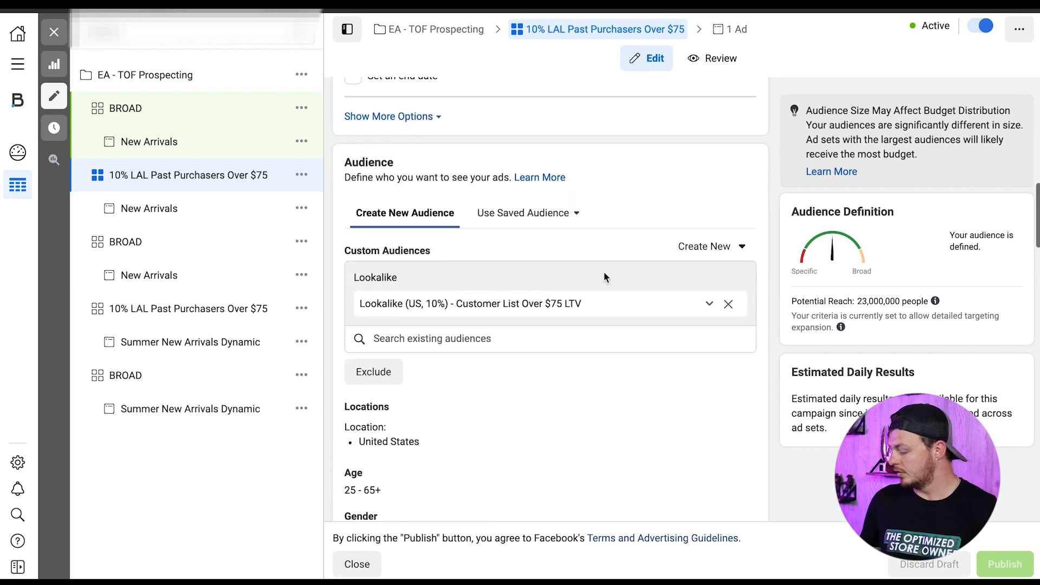
{"action": "left_click", "coordinate": [705, 247]}
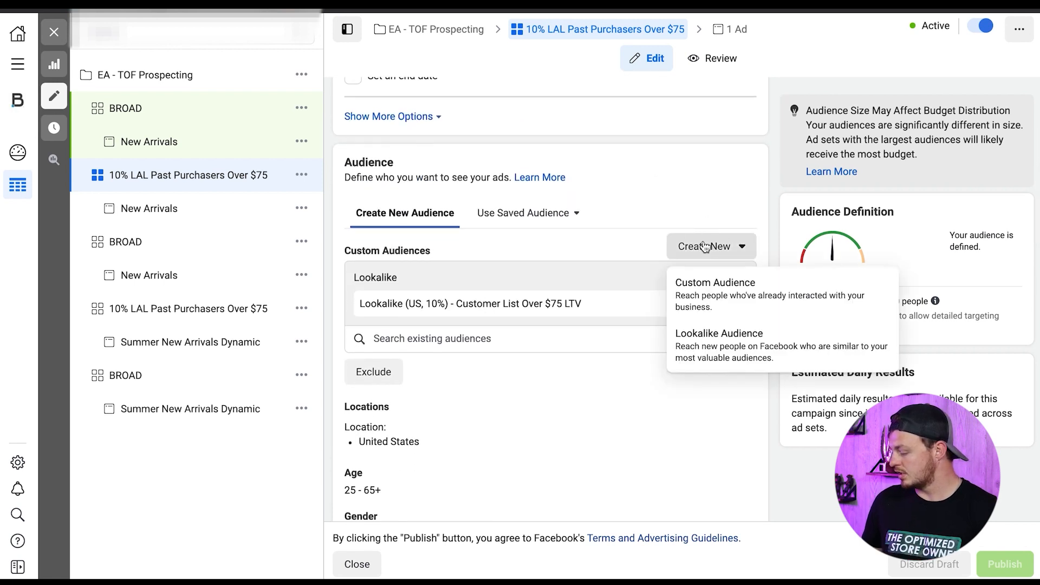
{"action": "left_click", "coordinate": [720, 345]}
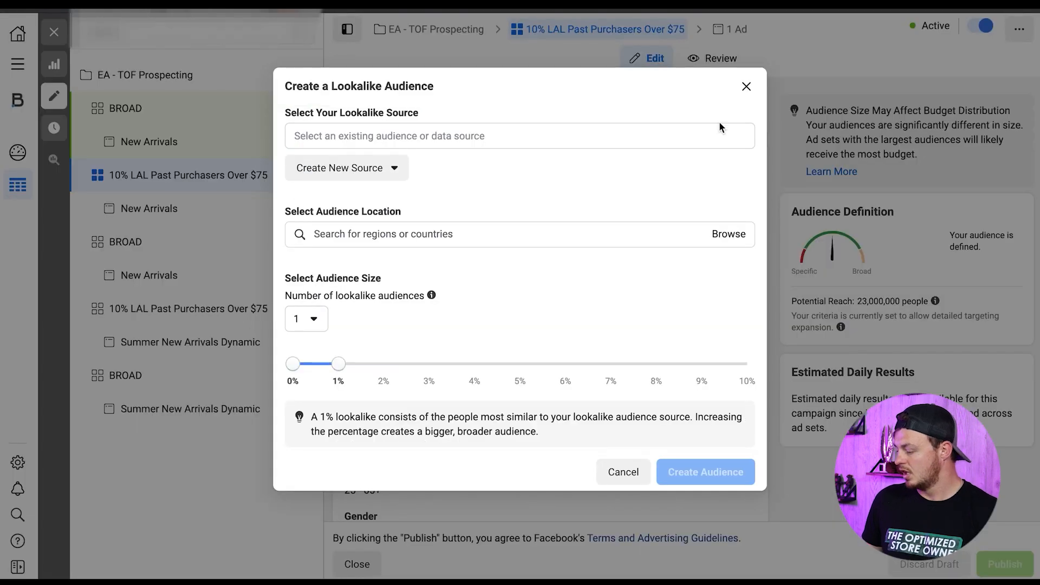
{"action": "left_click", "coordinate": [752, 86]}
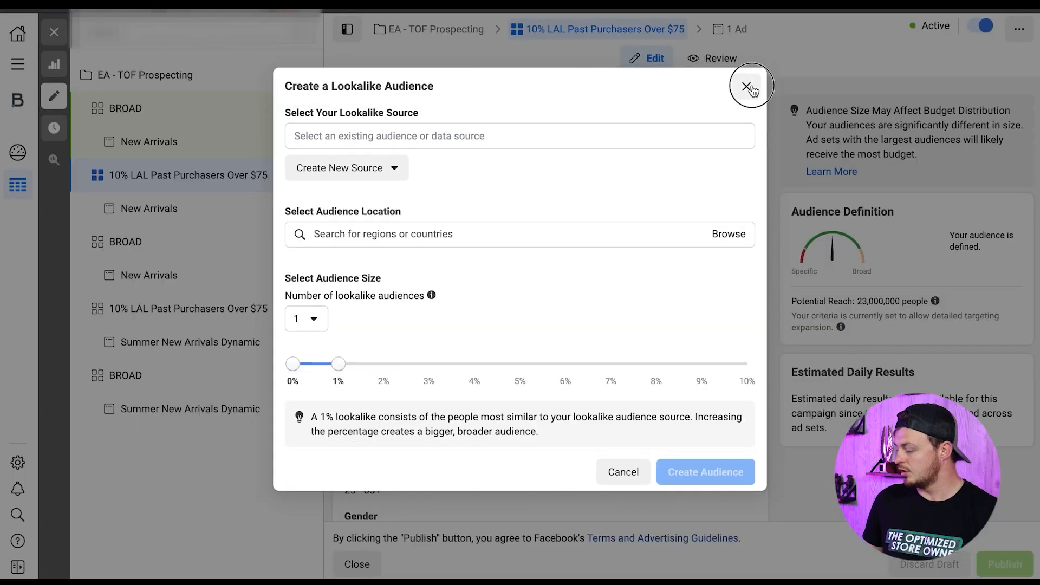
- Start a new custom audience with Customer list as its source, view the list preparation requirements, and close it without creating the audience
{"action": "left_click", "coordinate": [710, 247]}
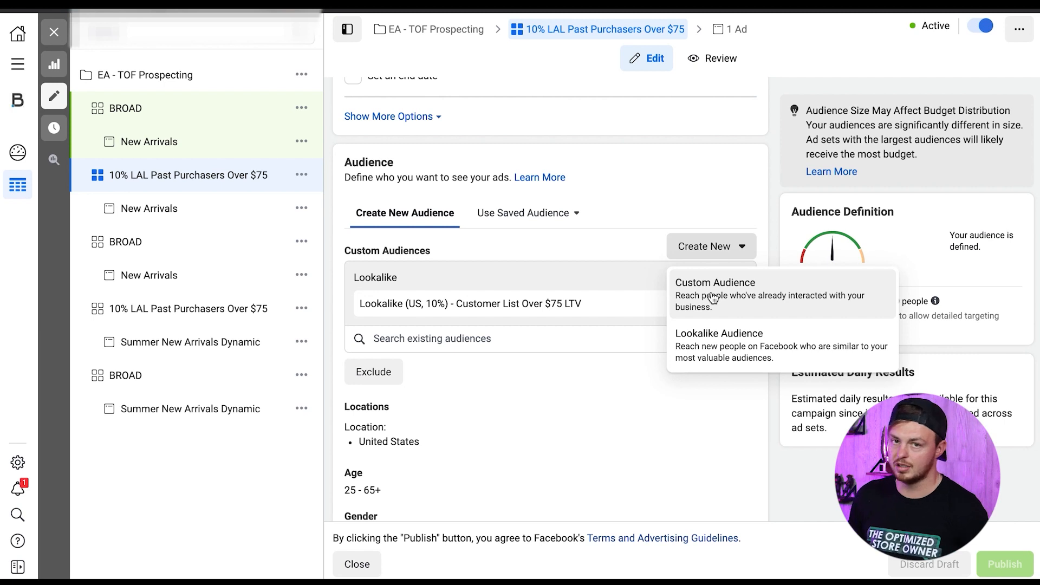
{"action": "left_click", "coordinate": [713, 297]}
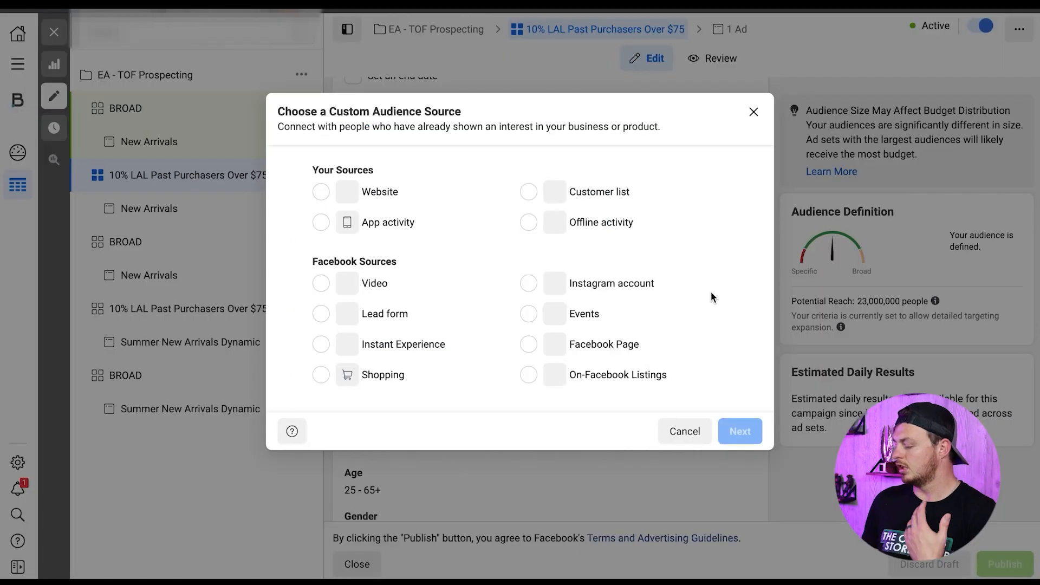
{"action": "left_click", "coordinate": [599, 192]}
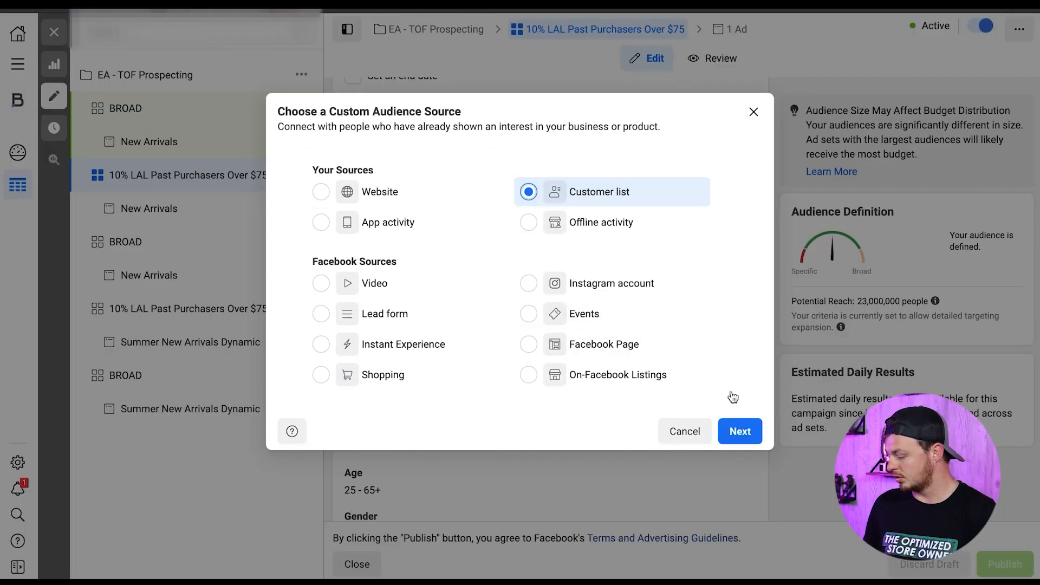
{"action": "left_click", "coordinate": [740, 431]}
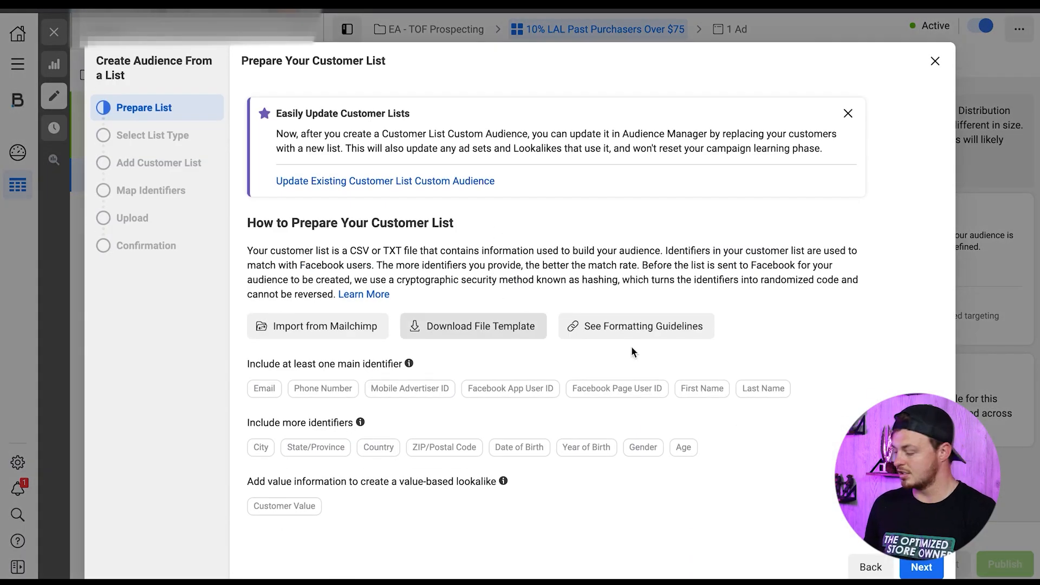
{"action": "left_click", "coordinate": [935, 61]}
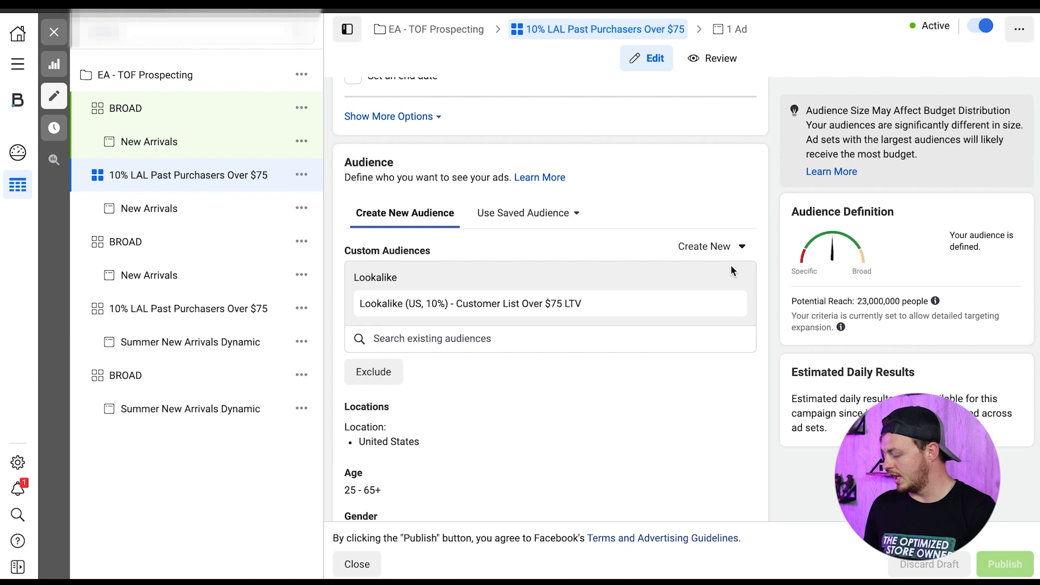
- Start a new lookalike audience, extend its audience size to 10%, and close the dialog without creating it
{"action": "left_click", "coordinate": [716, 247]}
{"action": "left_click", "coordinate": [715, 341]}
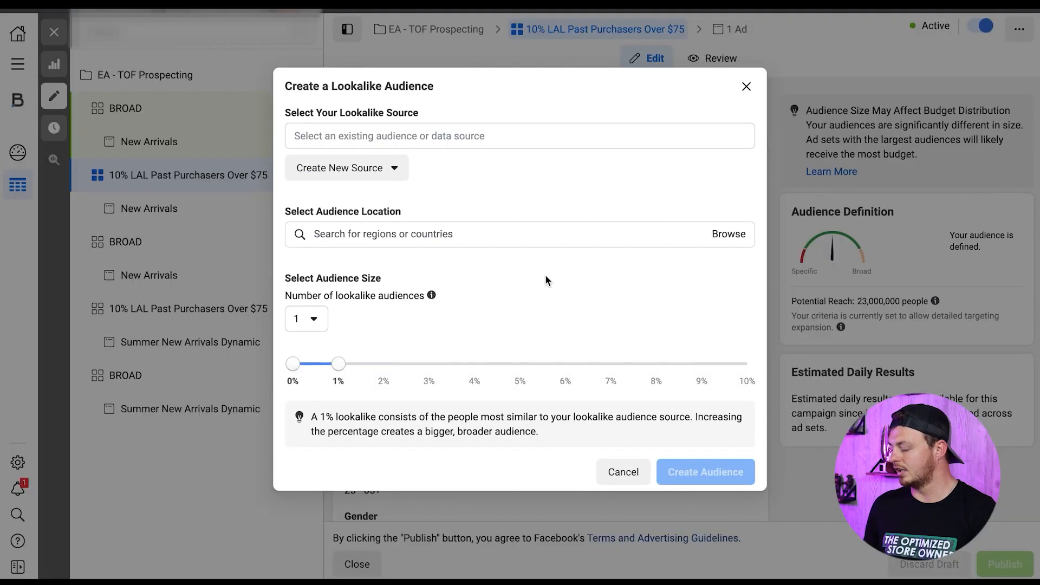
{"action": "left_click_drag", "start_coordinate": [338, 363], "coordinate": [747, 363]}
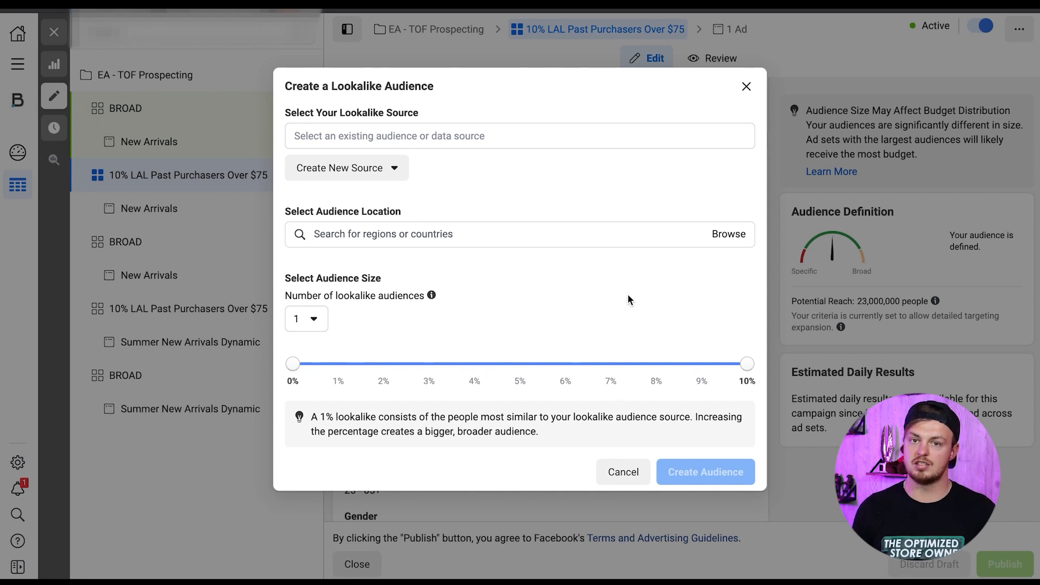
{"action": "left_click", "coordinate": [746, 87]}
- Review the ad set's potential reach, location, age, gender, detailed targeting and language settings
{"action": "mouse_move", "coordinate": [839, 325]}
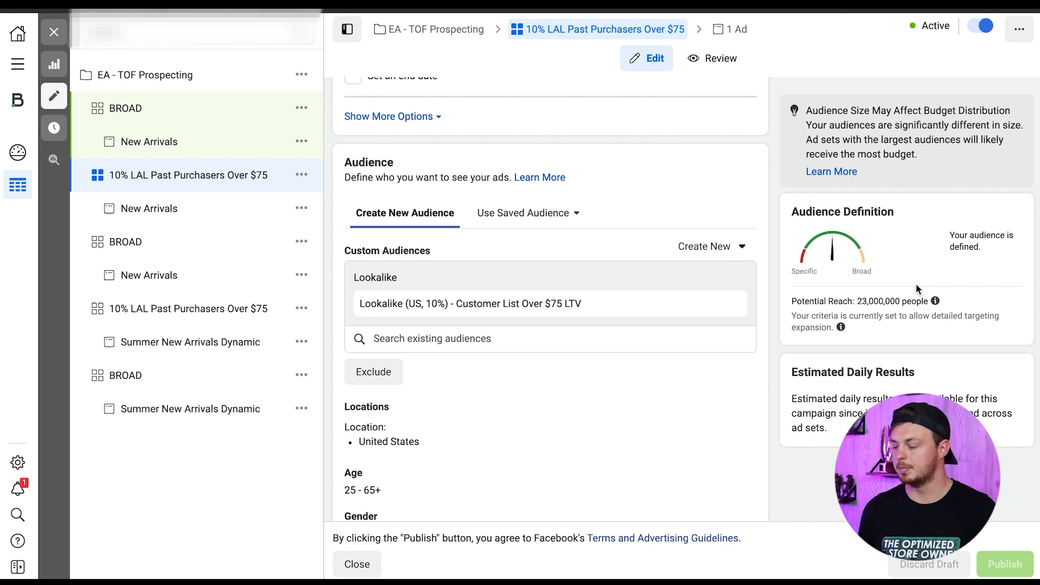
{"action": "scroll", "coordinate": [661, 193], "scroll_direction": "down", "scroll_amount": 2}
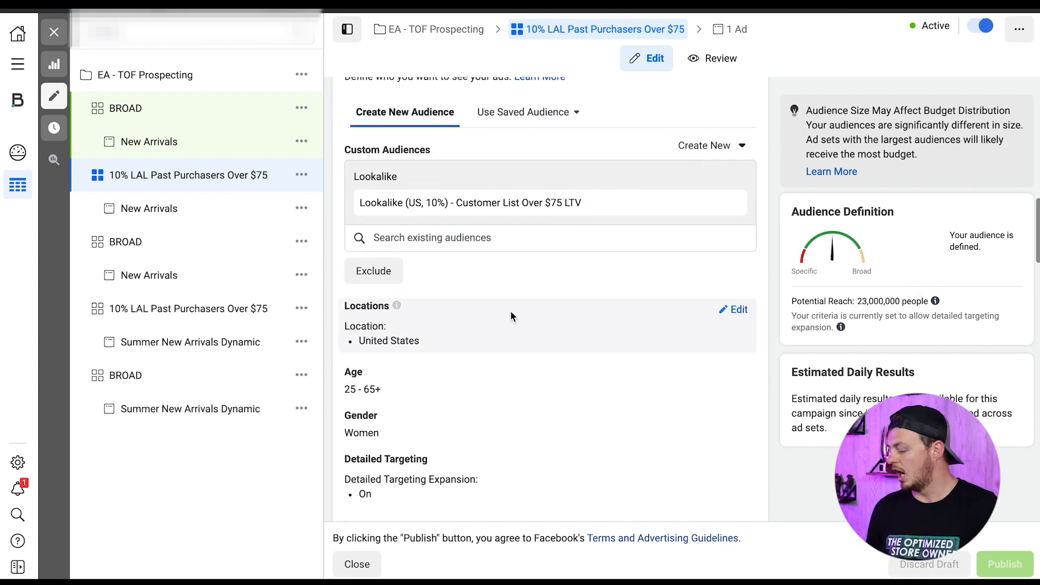
{"action": "scroll", "coordinate": [510, 311], "scroll_direction": "down", "scroll_amount": 2}
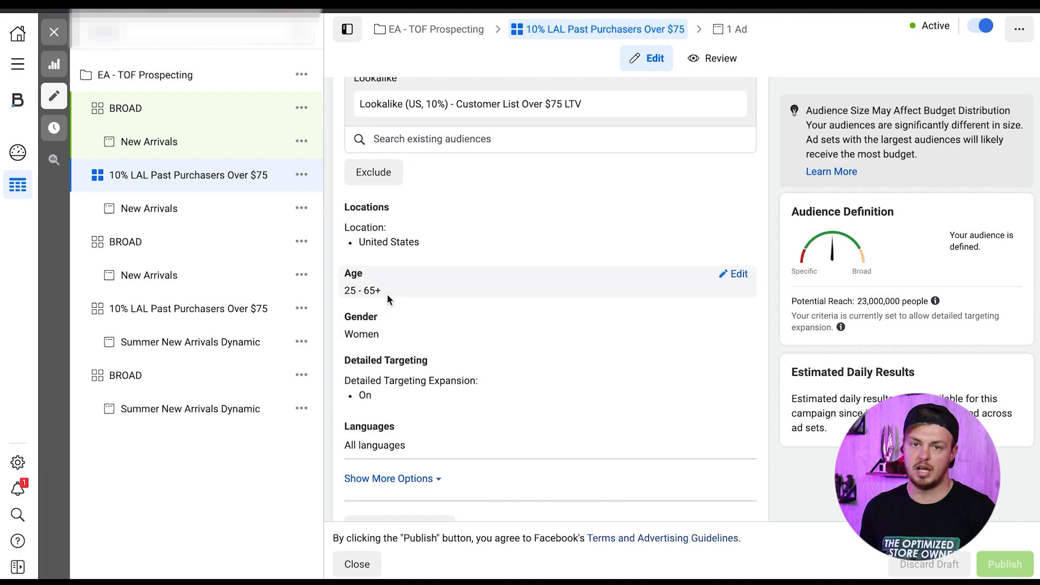
{"action": "scroll", "coordinate": [424, 262], "scroll_direction": "down", "scroll_amount": 4}
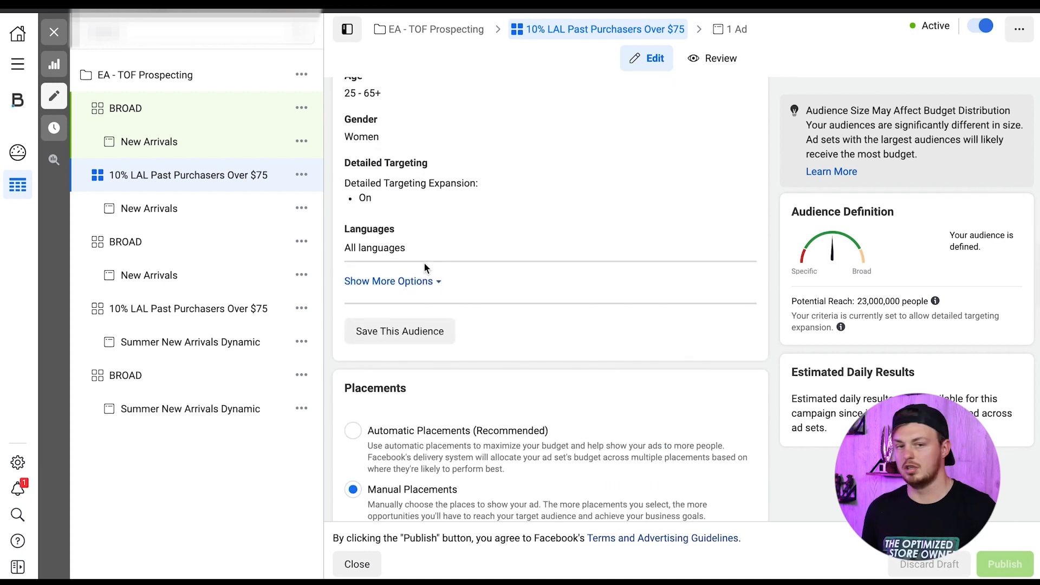
{"action": "scroll", "coordinate": [424, 261], "scroll_direction": "up", "scroll_amount": 1}
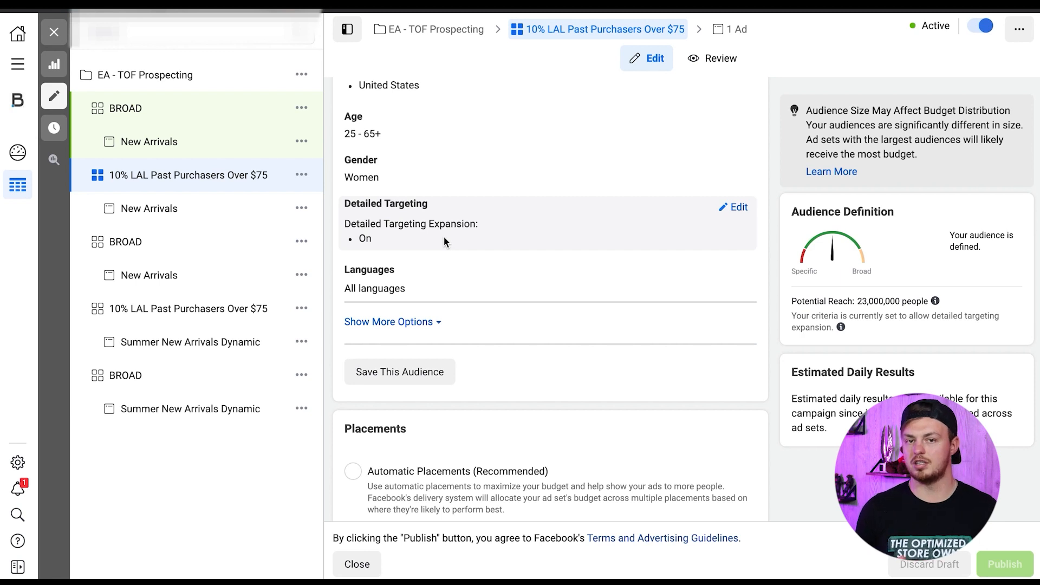
- Review the ad set's manual placements, optimization and attribution settings, and close its editor
{"action": "scroll", "coordinate": [691, 249], "scroll_direction": "down", "scroll_amount": 1}
{"action": "scroll", "coordinate": [580, 317], "scroll_direction": "down", "scroll_amount": 5}
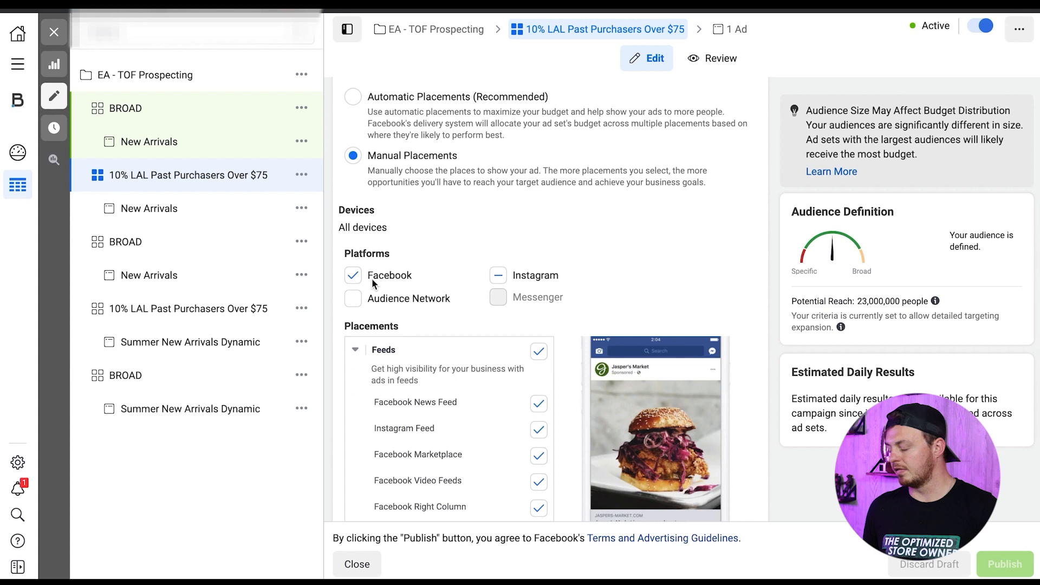
{"action": "scroll", "coordinate": [455, 323], "scroll_direction": "down", "scroll_amount": 7}
{"action": "scroll", "coordinate": [455, 323], "scroll_direction": "up", "scroll_amount": 7}
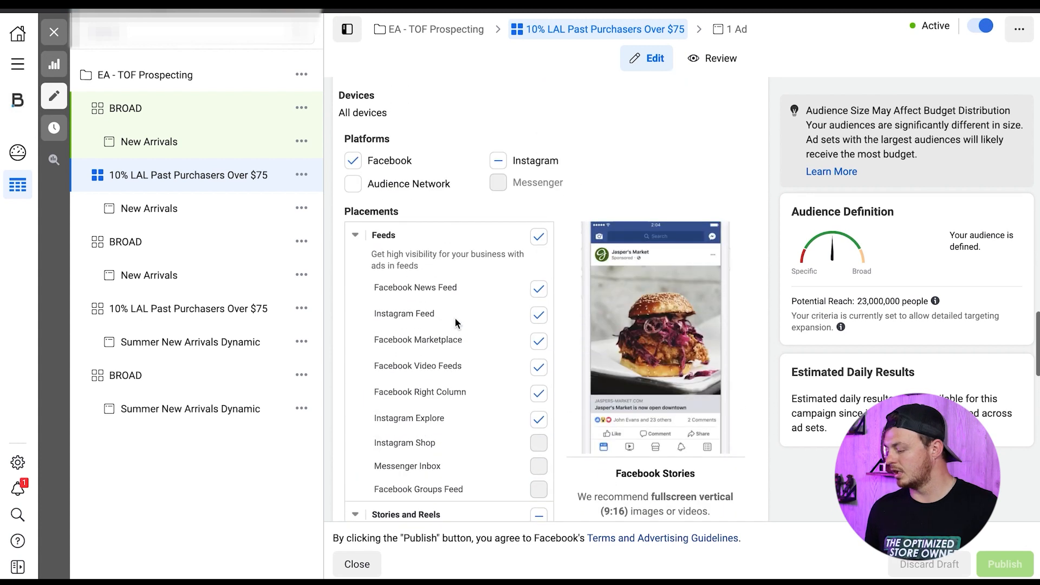
{"action": "scroll", "coordinate": [456, 254], "scroll_direction": "down", "scroll_amount": 2}
{"action": "scroll", "coordinate": [456, 255], "scroll_direction": "down", "scroll_amount": 10}
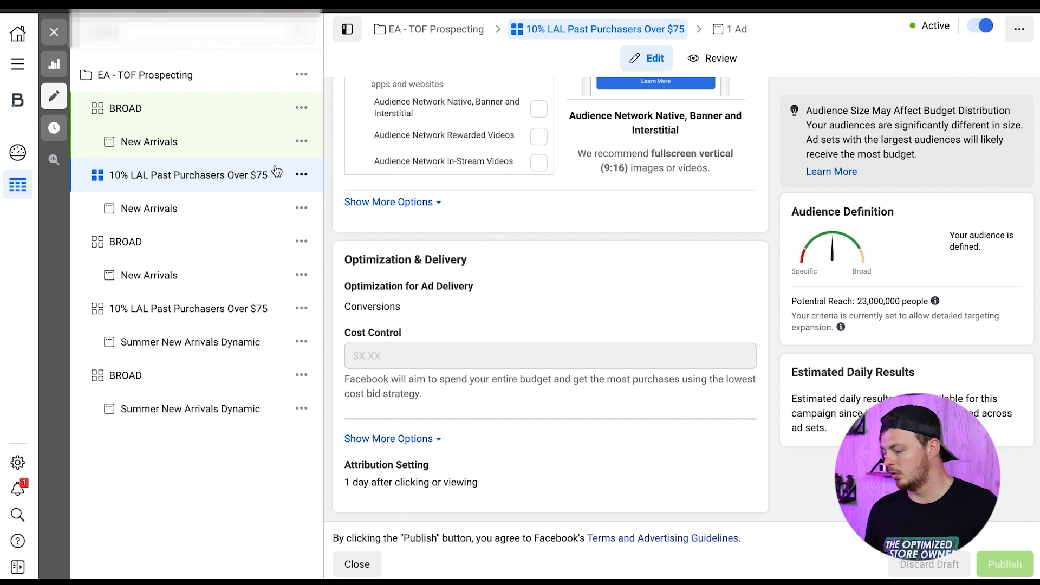
{"action": "left_click", "coordinate": [54, 34]}
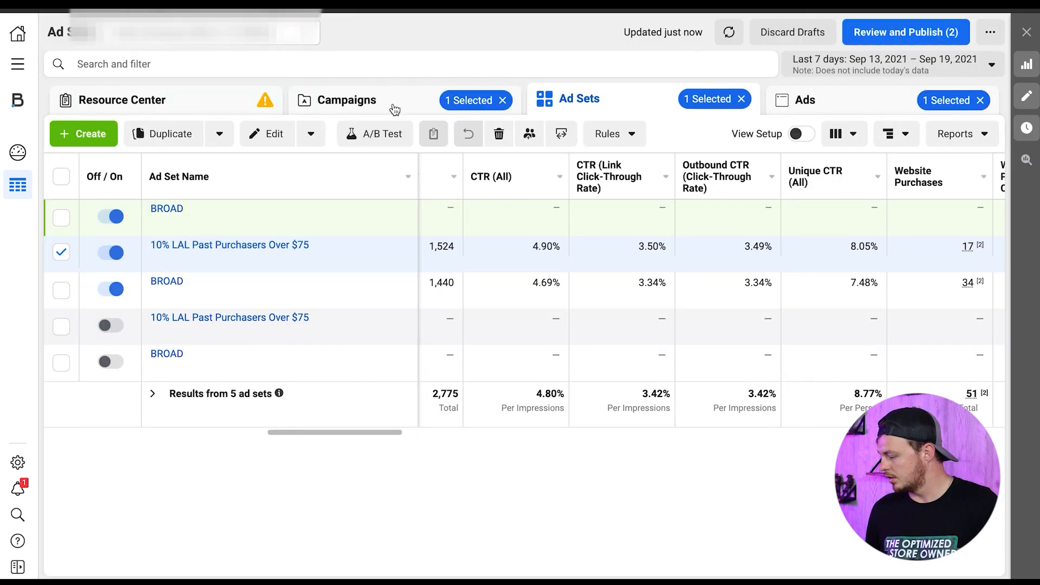
- Clear the campaign, ad set and ad selections and return to the full campaign list
{"action": "left_click", "coordinate": [449, 100]}
{"action": "left_click", "coordinate": [503, 101]}
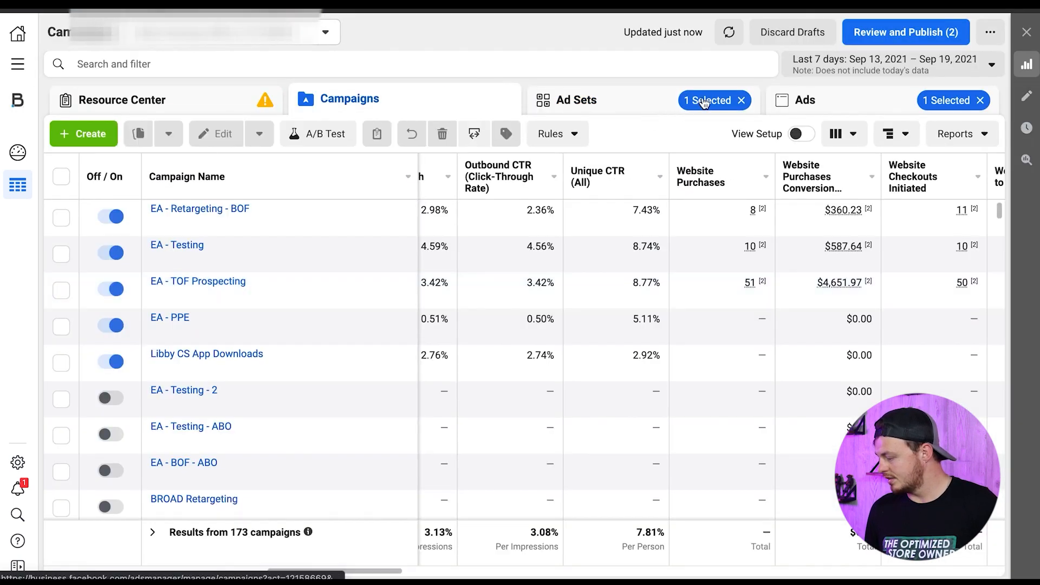
{"action": "left_click", "coordinate": [745, 103]}
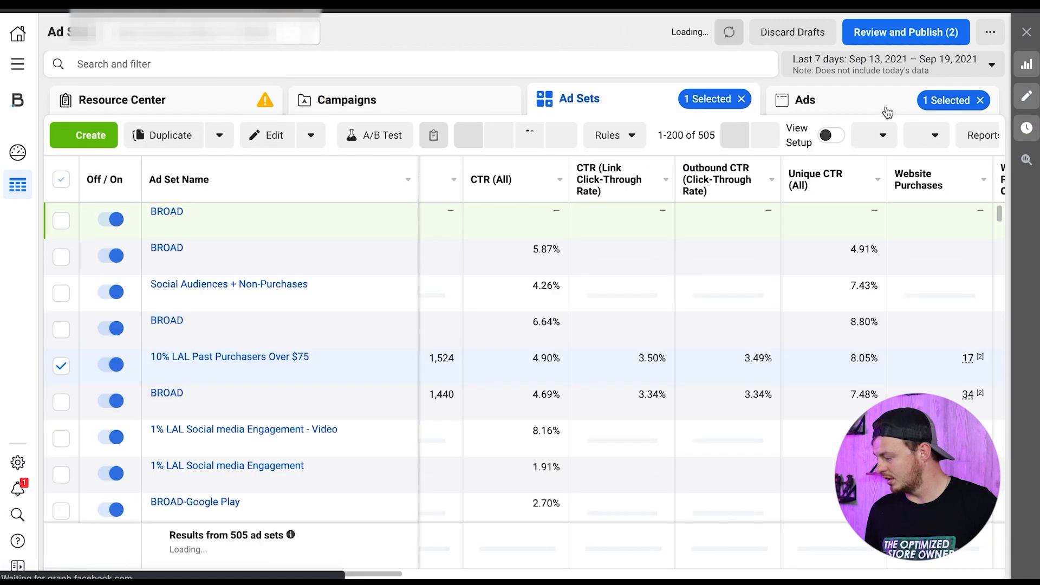
{"action": "left_click", "coordinate": [980, 101]}
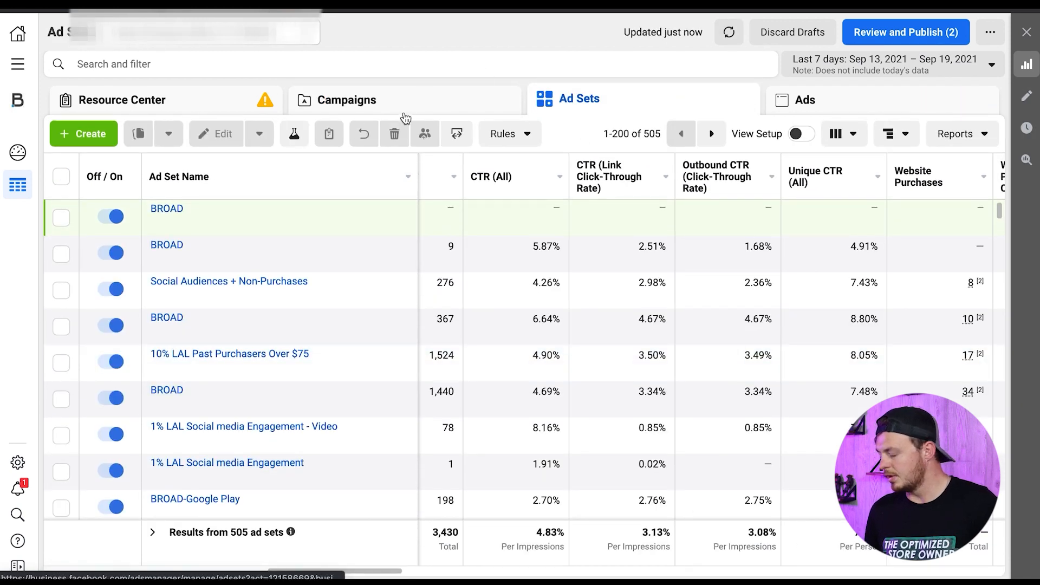
{"action": "left_click", "coordinate": [406, 111]}
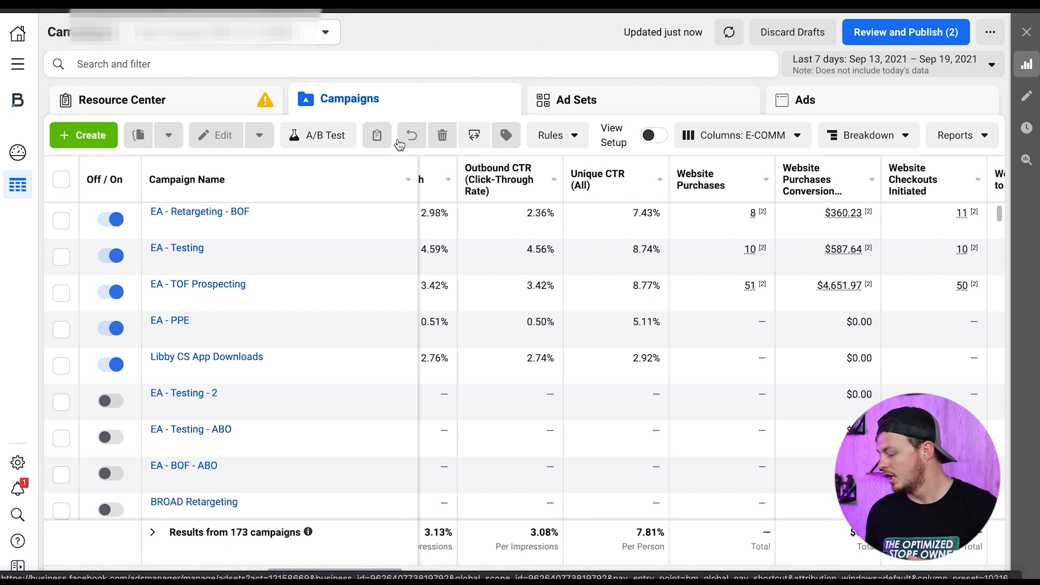
- Set the campaign report's date range to the last 30 days, with the cost, budget and ROAS columns in view
{"action": "scroll", "coordinate": [715, 328], "scroll_direction": "left", "scroll_amount": 10}
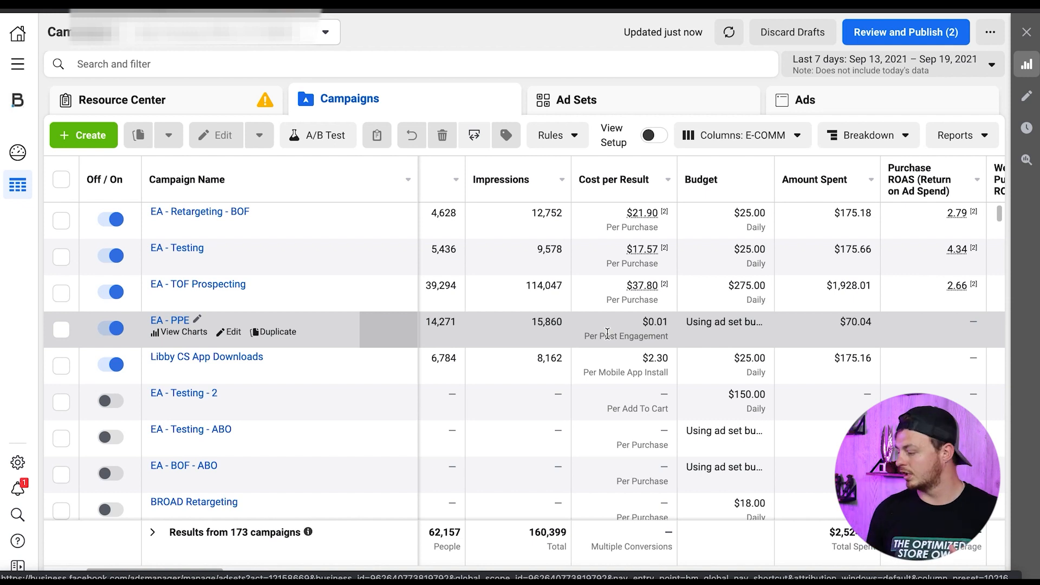
{"action": "left_click", "coordinate": [921, 63]}
{"action": "left_click", "coordinate": [954, 226]}
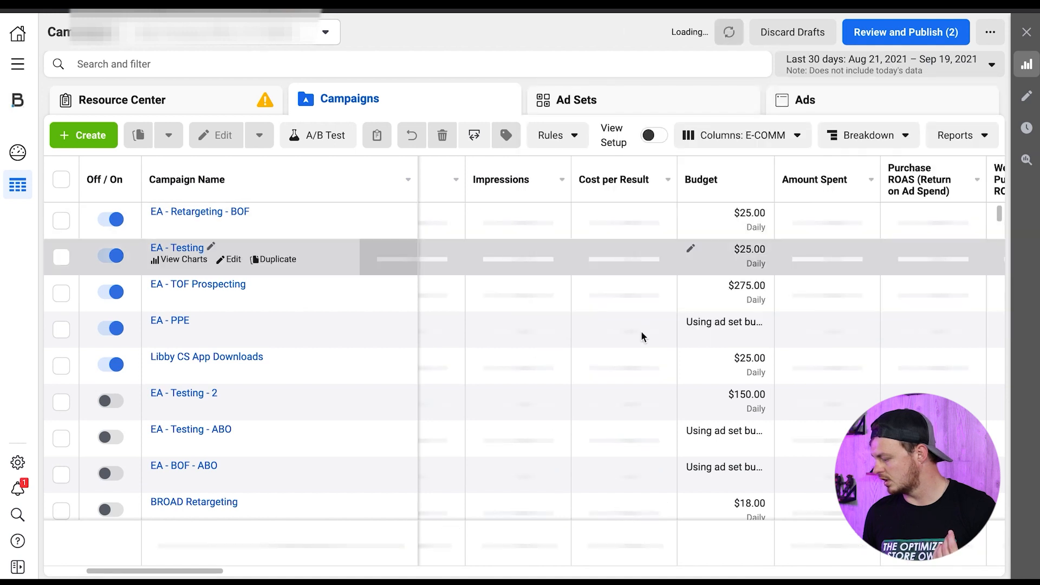